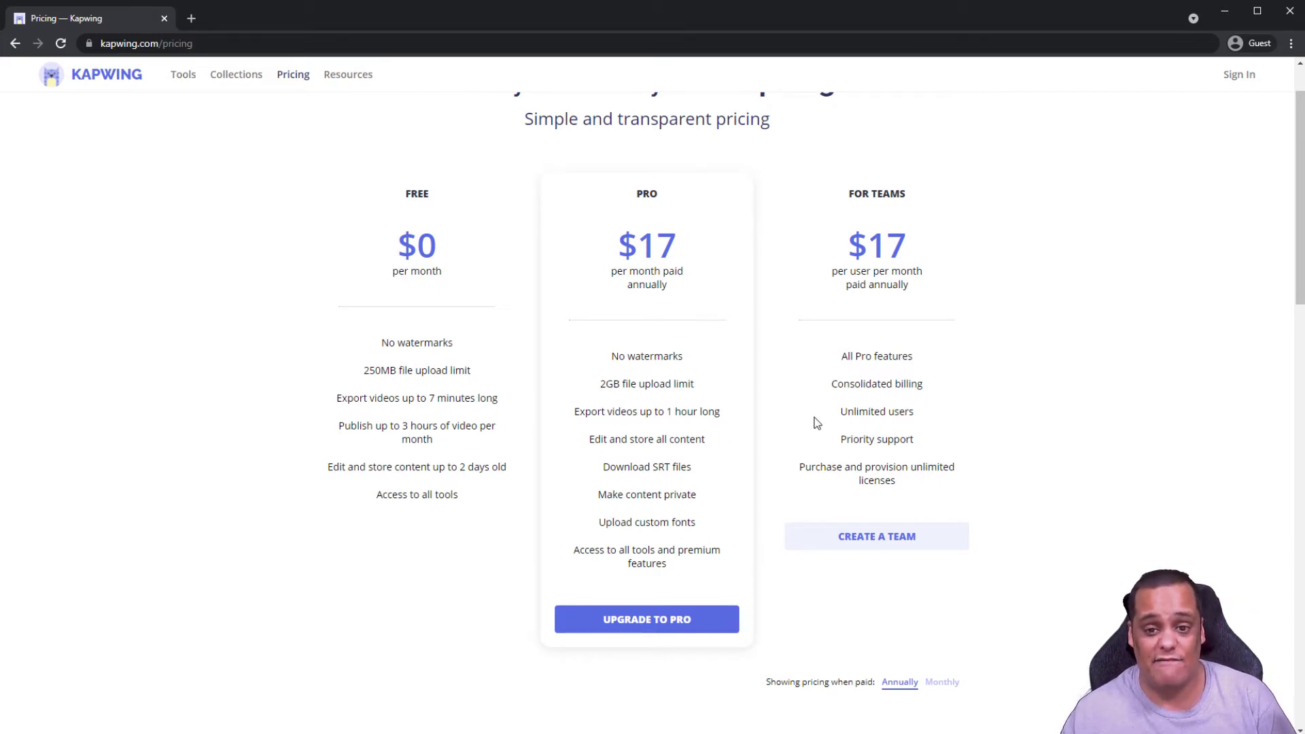
Step: Leave the pricing page for the Kapwing home page and start a new editing project
scroll(817, 416, "up", 1)
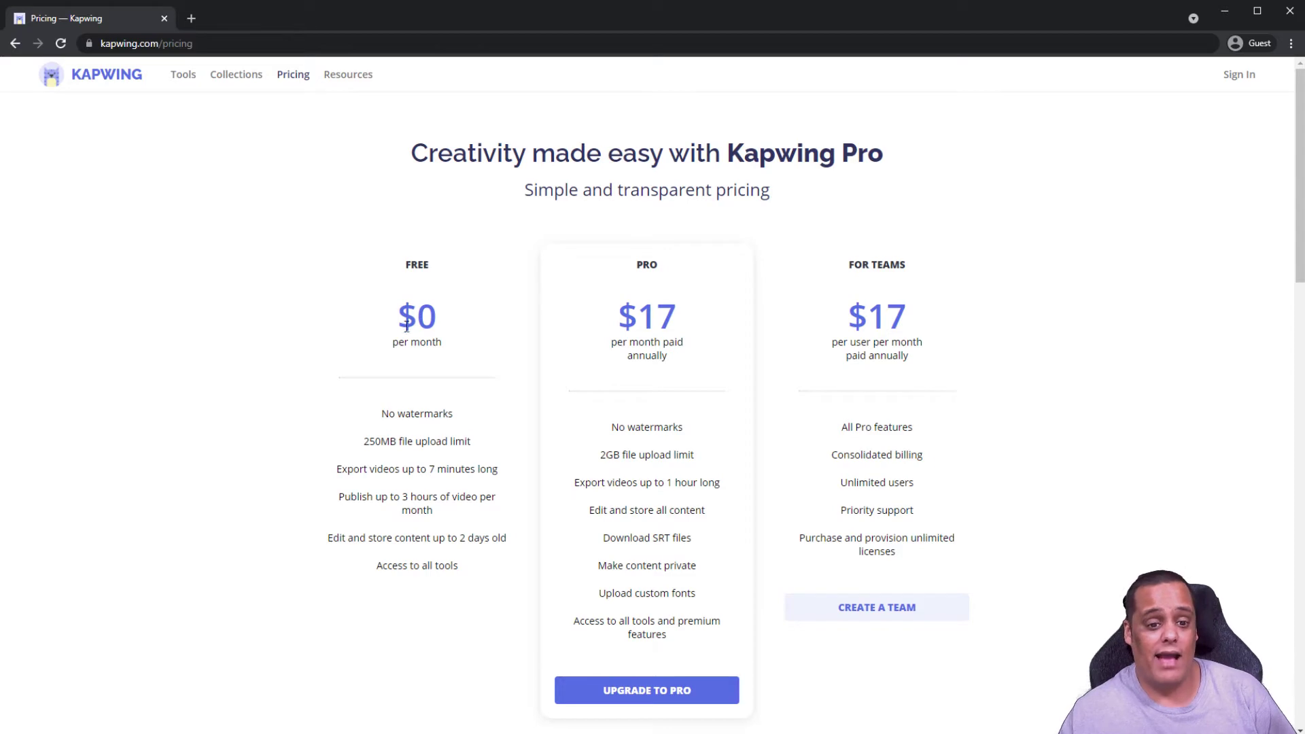
left_click(109, 78)
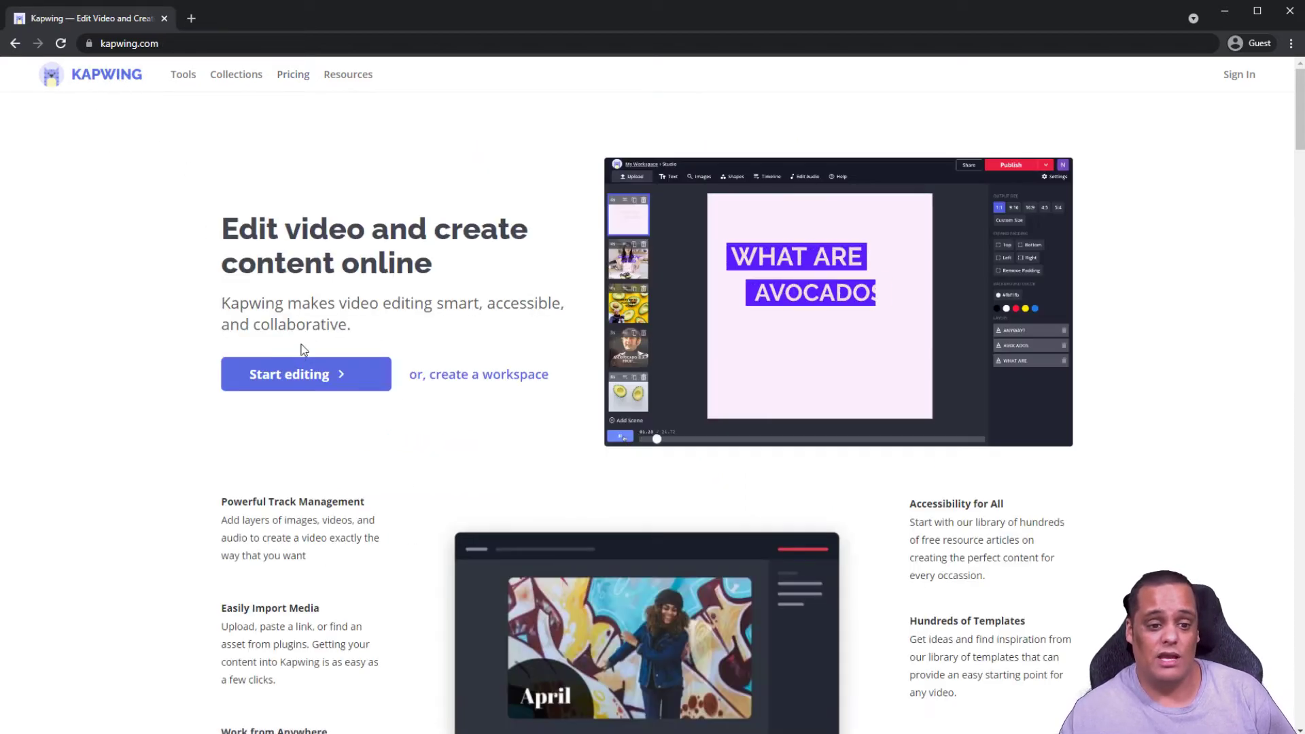
left_click(297, 382)
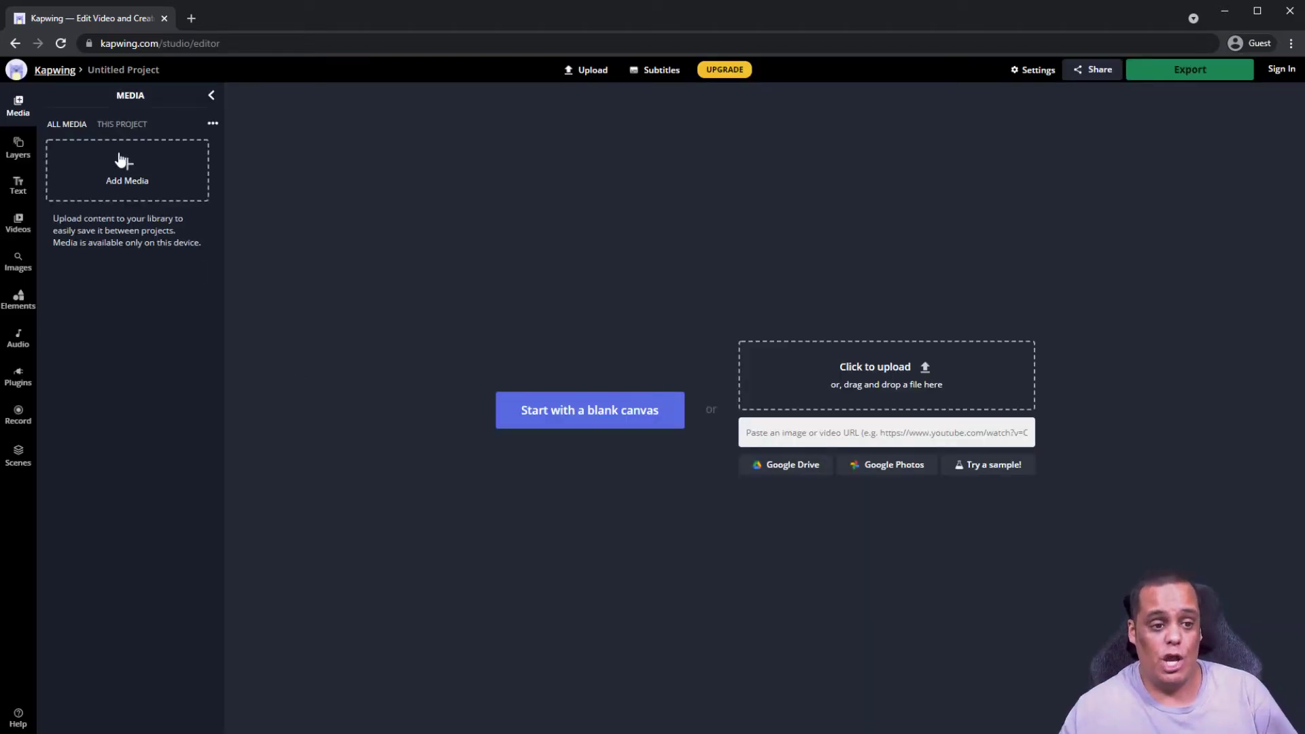
Step: Upload Xtremity.TV Premium Short.mp4 from the Xtremity.TV Premium IPTV Service Review folder to the media library
left_click(128, 174)
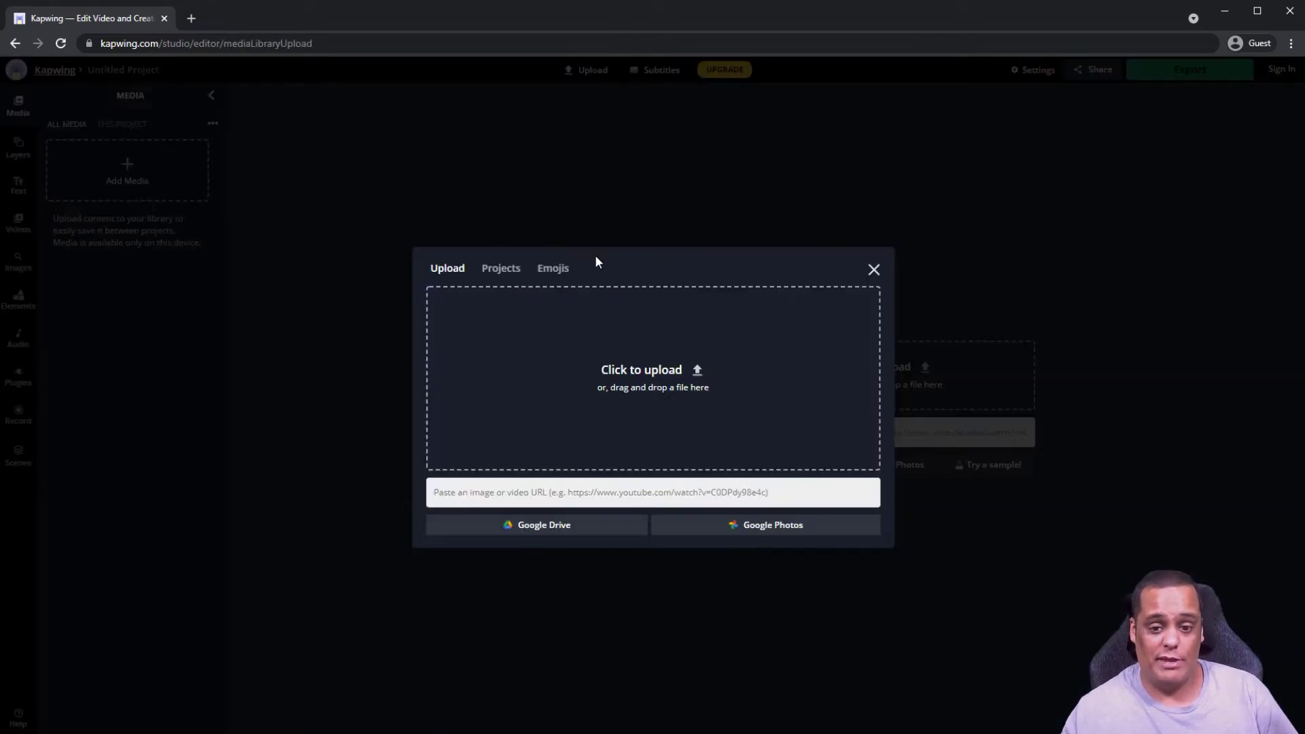
left_click(665, 372)
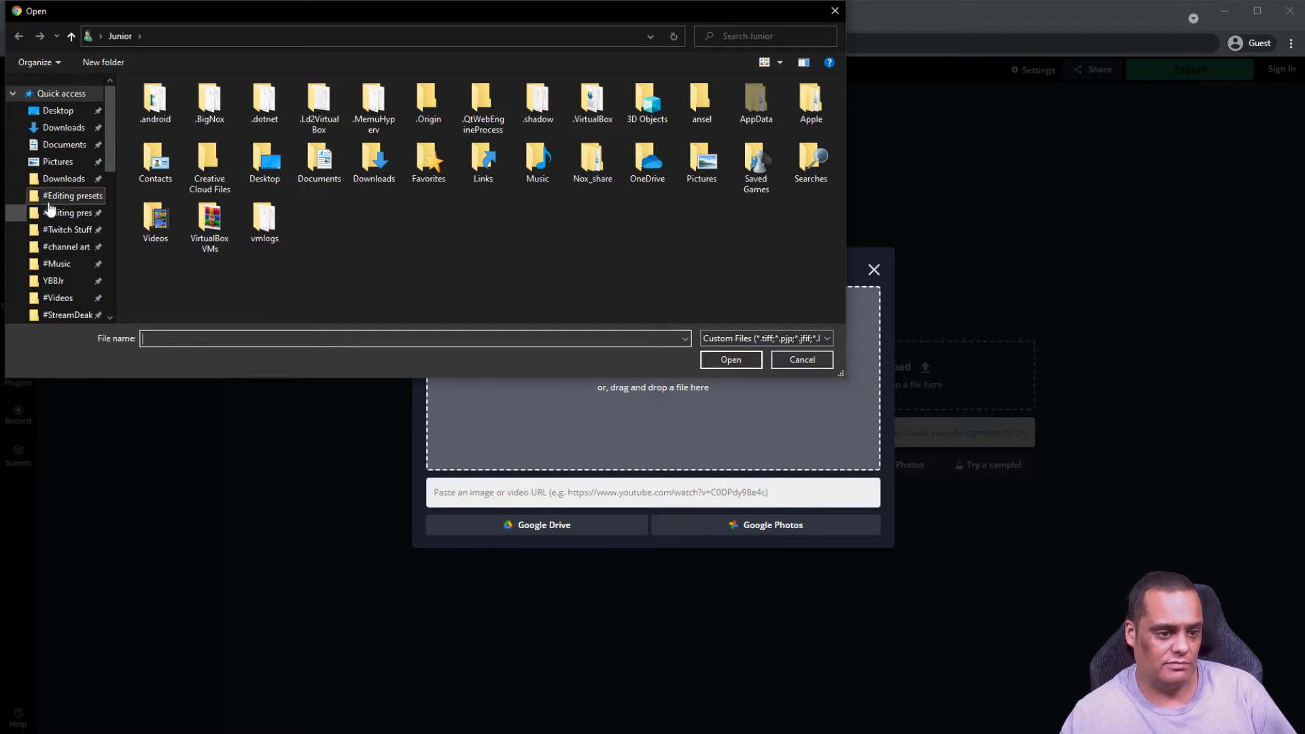
left_click(75, 197)
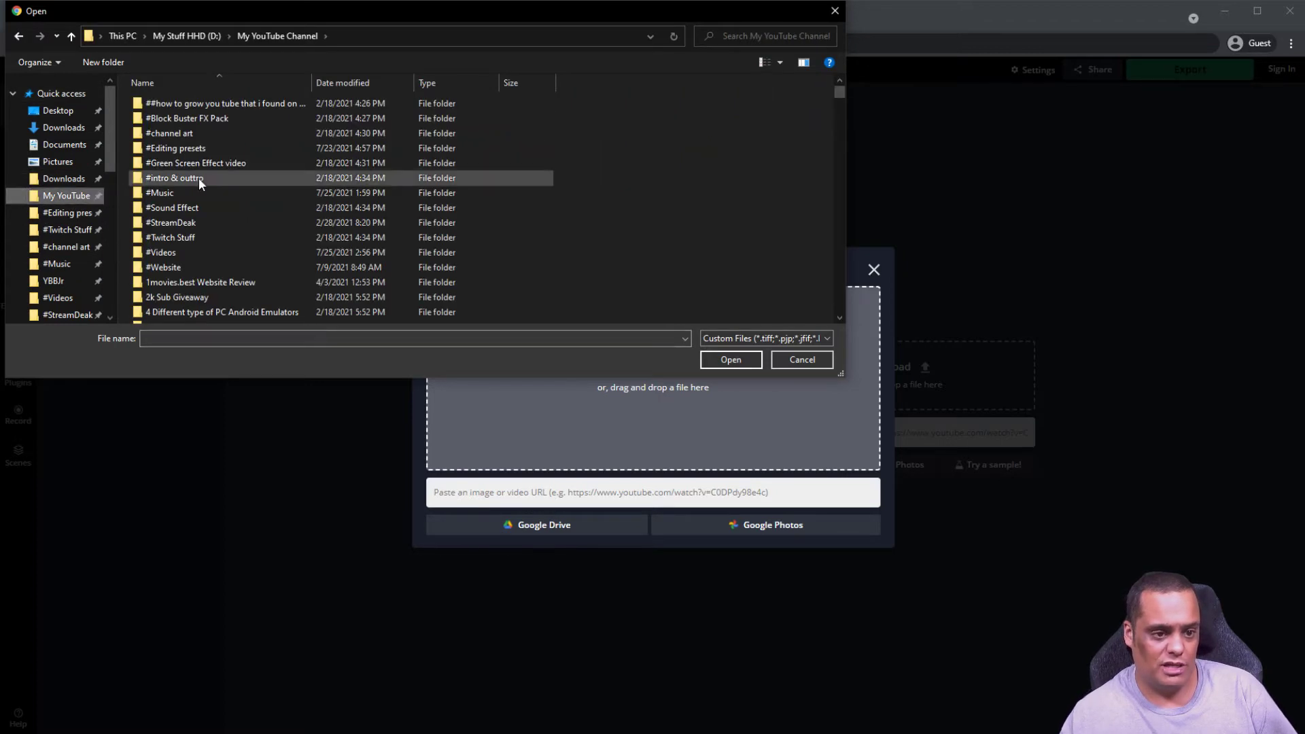
scroll(176, 168, "down", 3)
scroll(175, 174, "down", 2)
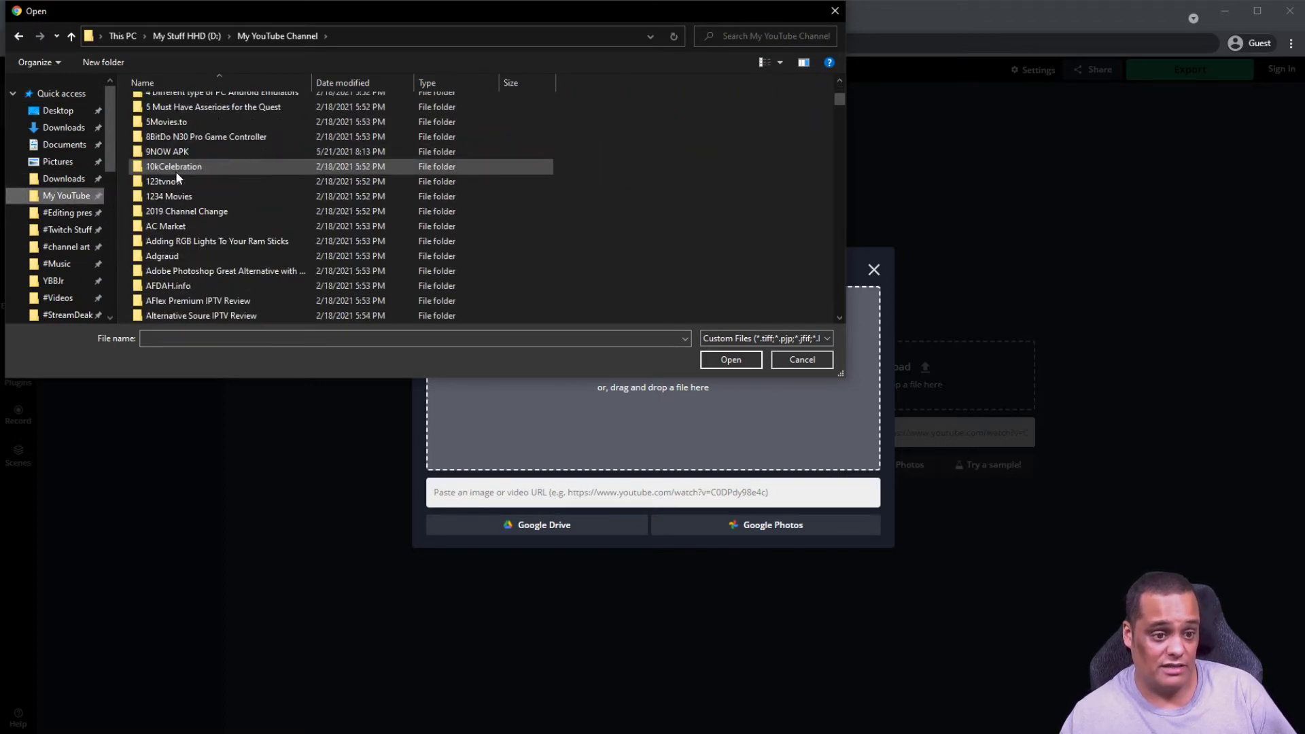
left_click(343, 82)
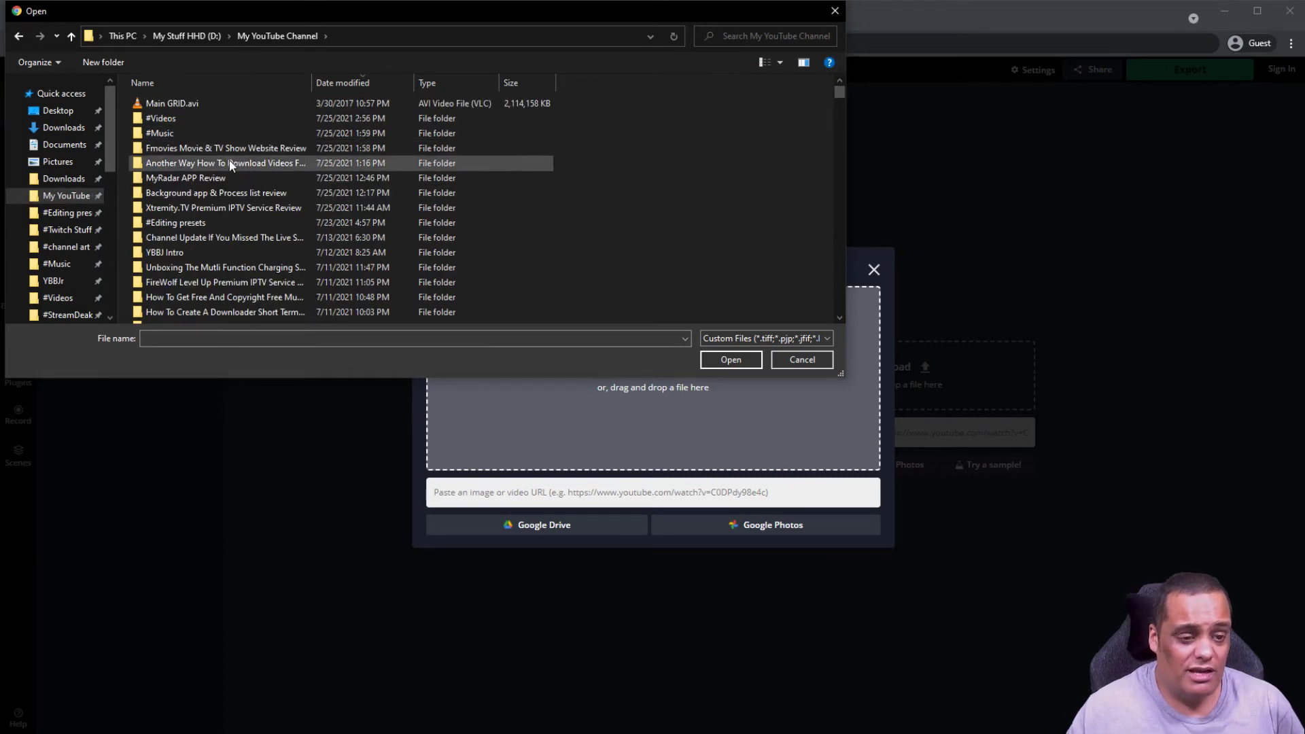
double_click(219, 208)
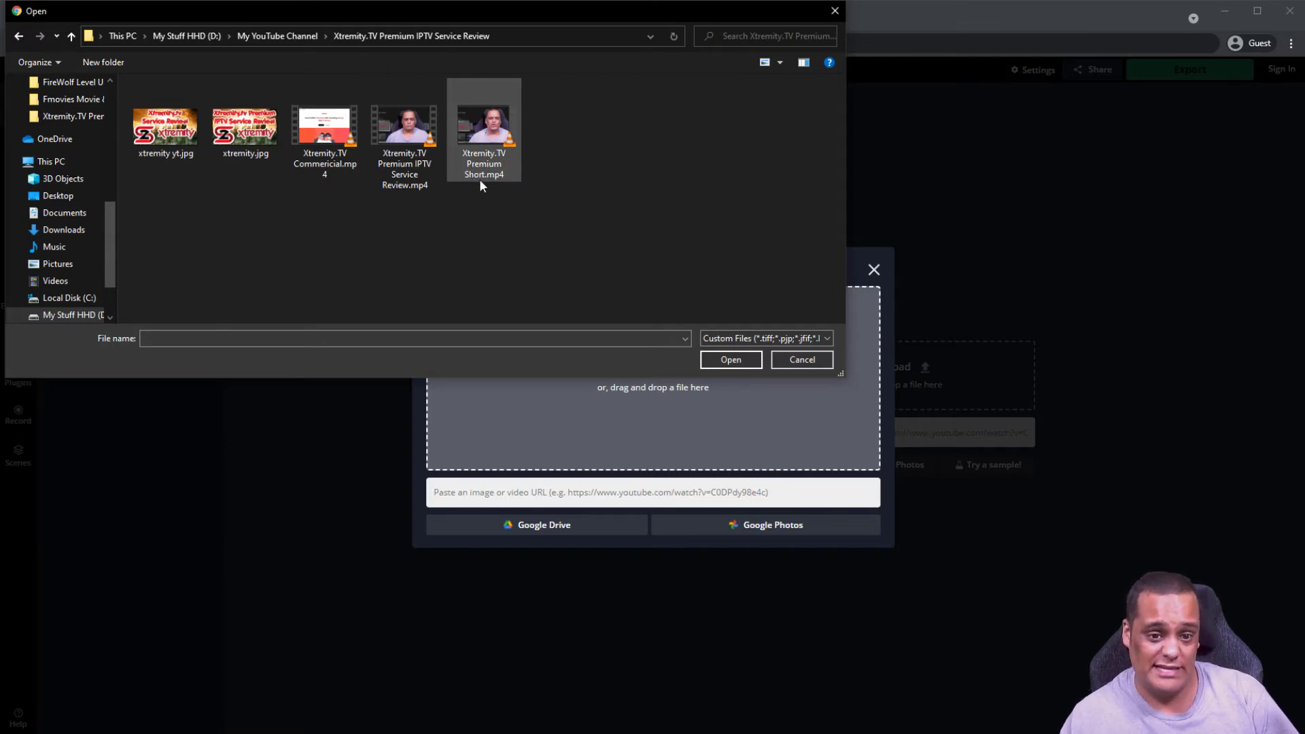
double_click(483, 112)
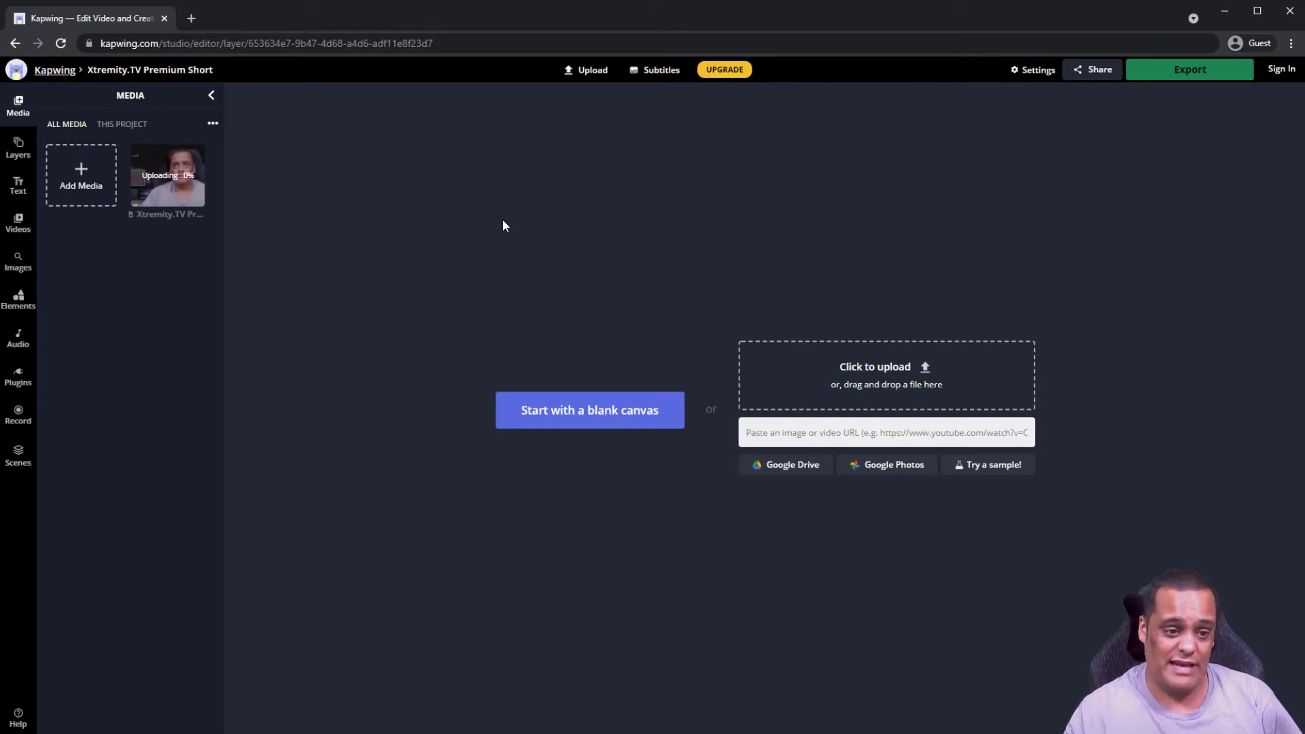
Step: Upload Semi2tech New Intro.mp4 from the #Editing presets folder as a second media item
mouse_move(182, 197)
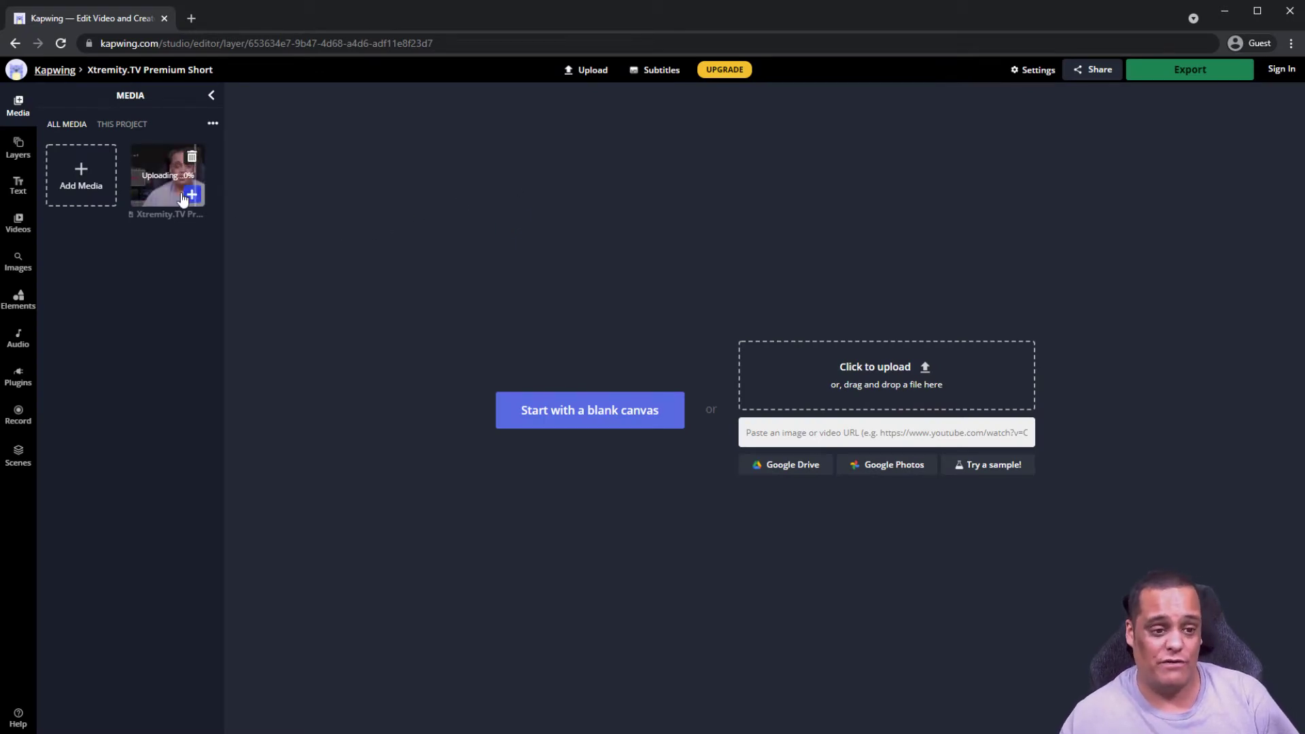
left_click(83, 175)
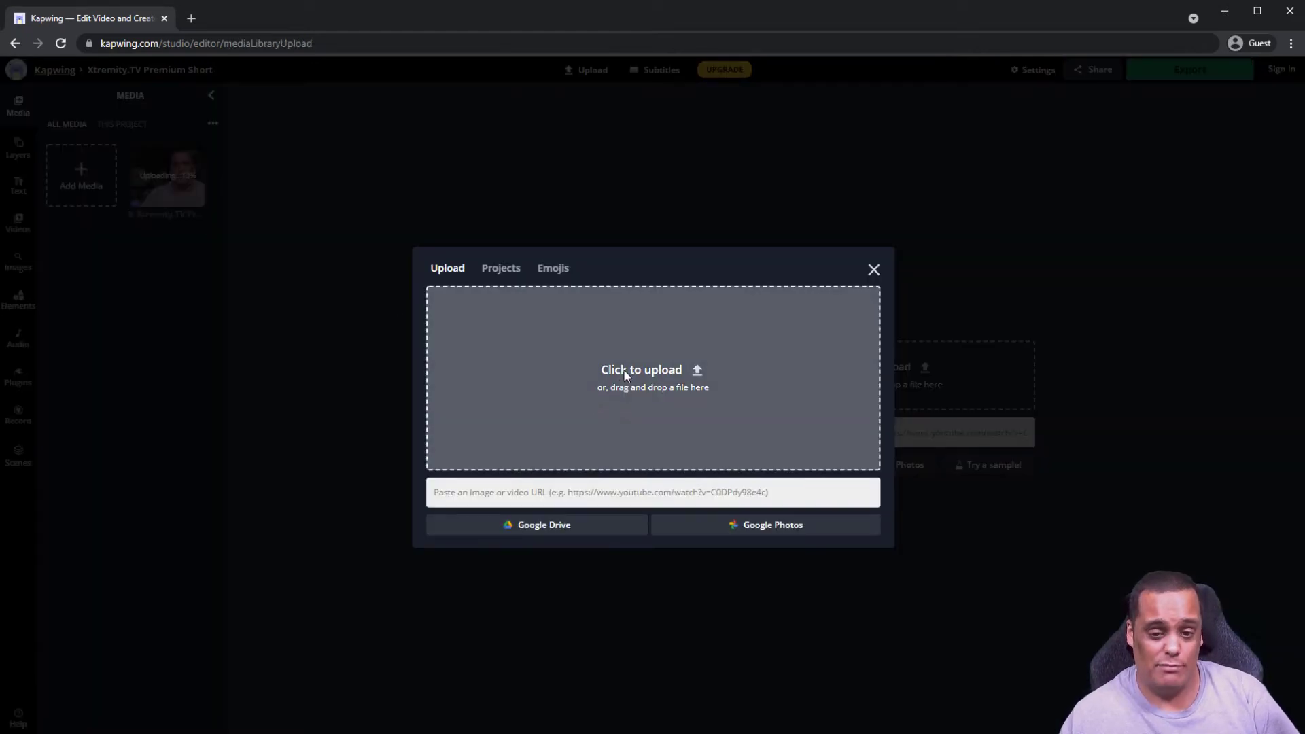
left_click(623, 369)
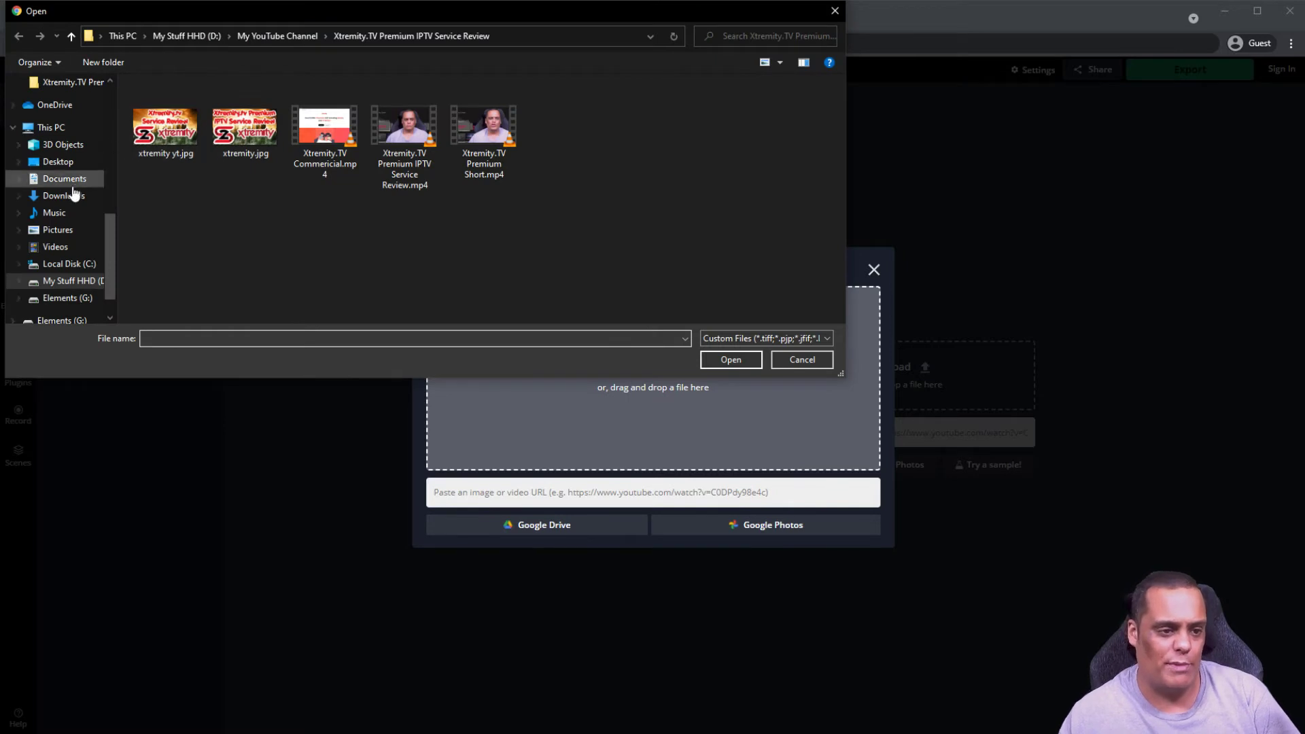
scroll(68, 204, "up", 10)
scroll(72, 216, "up", 1)
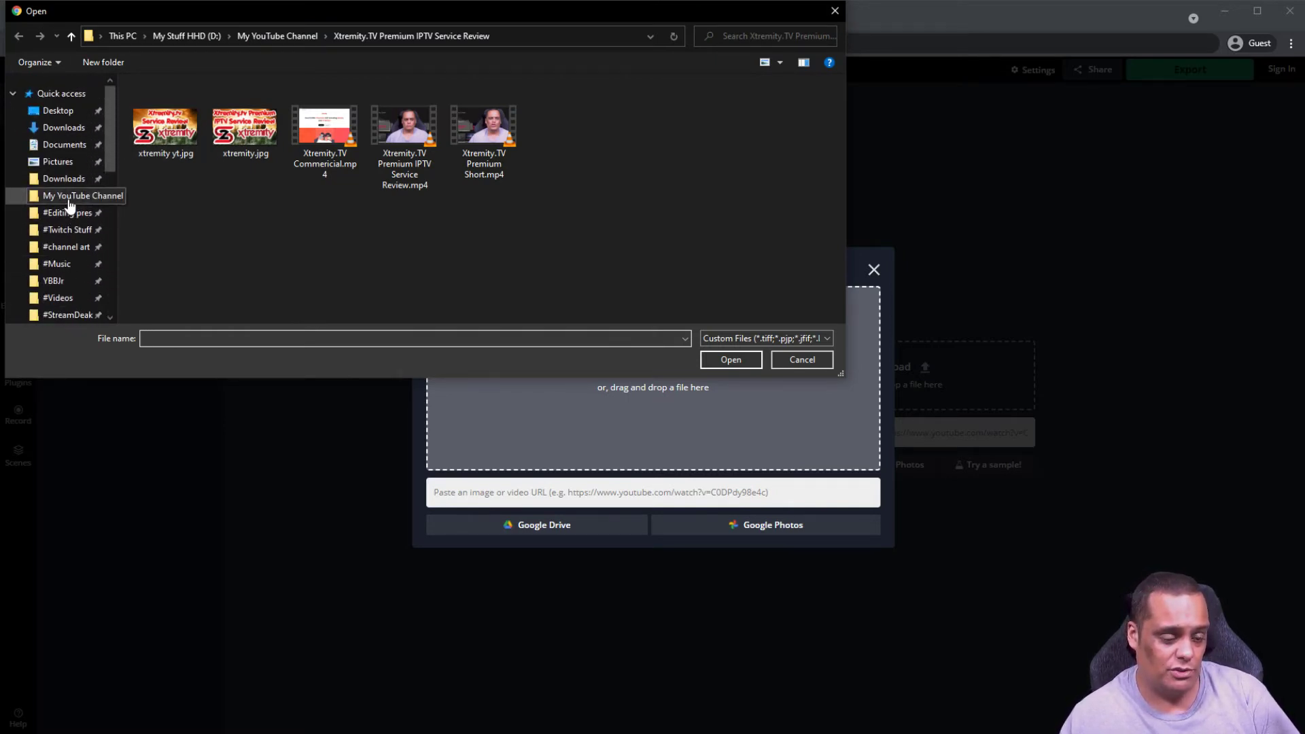
left_click(70, 197)
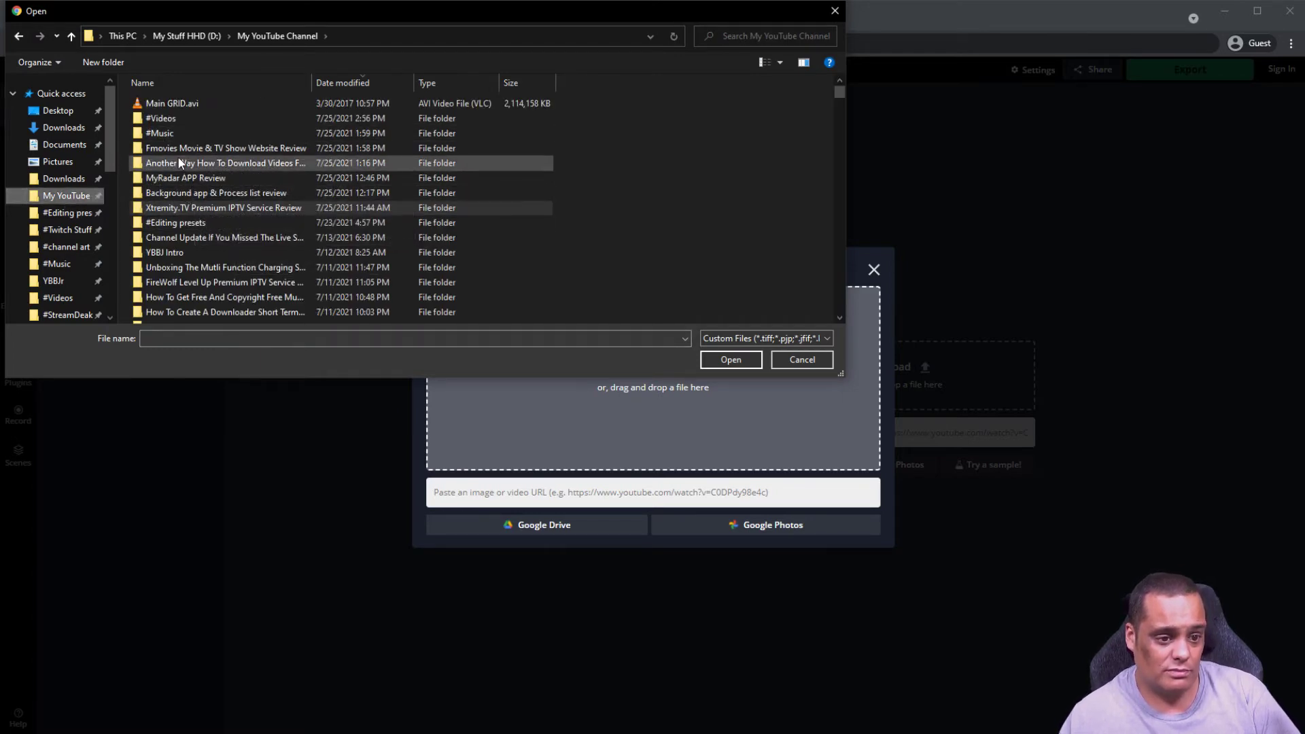
left_click(45, 216)
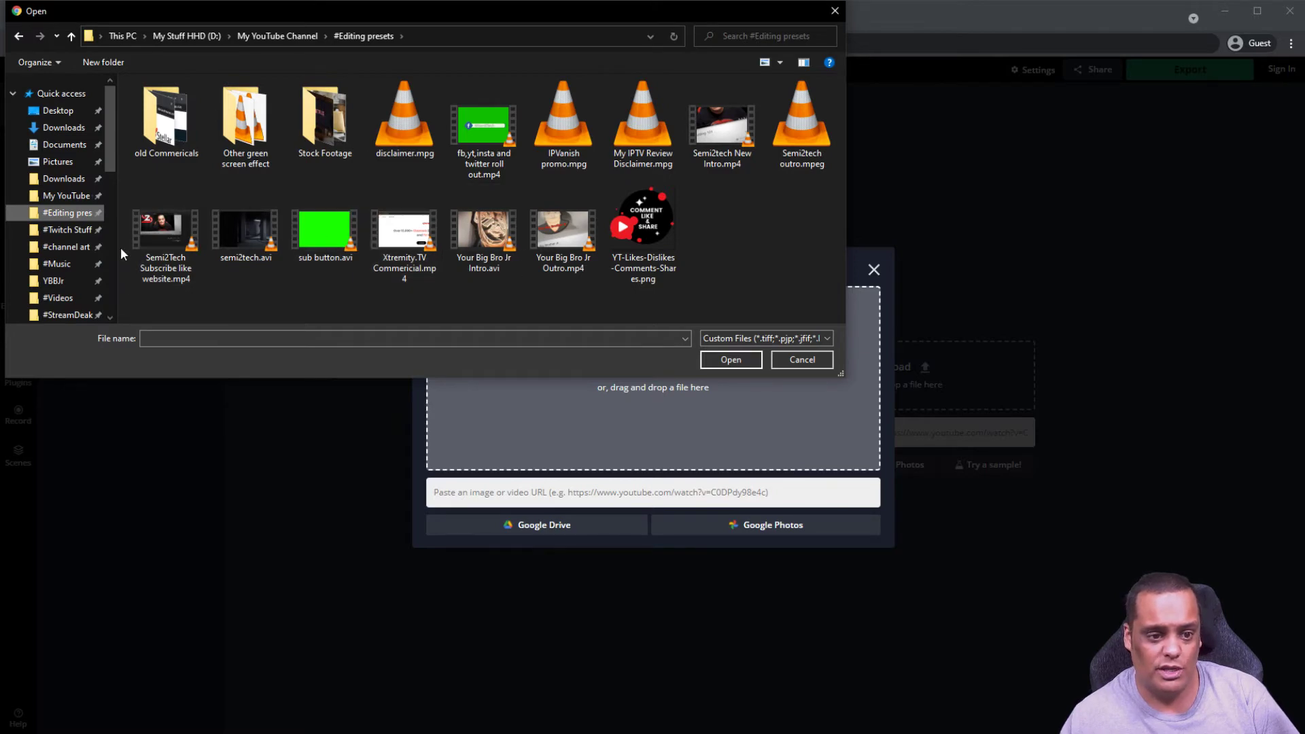
double_click(722, 129)
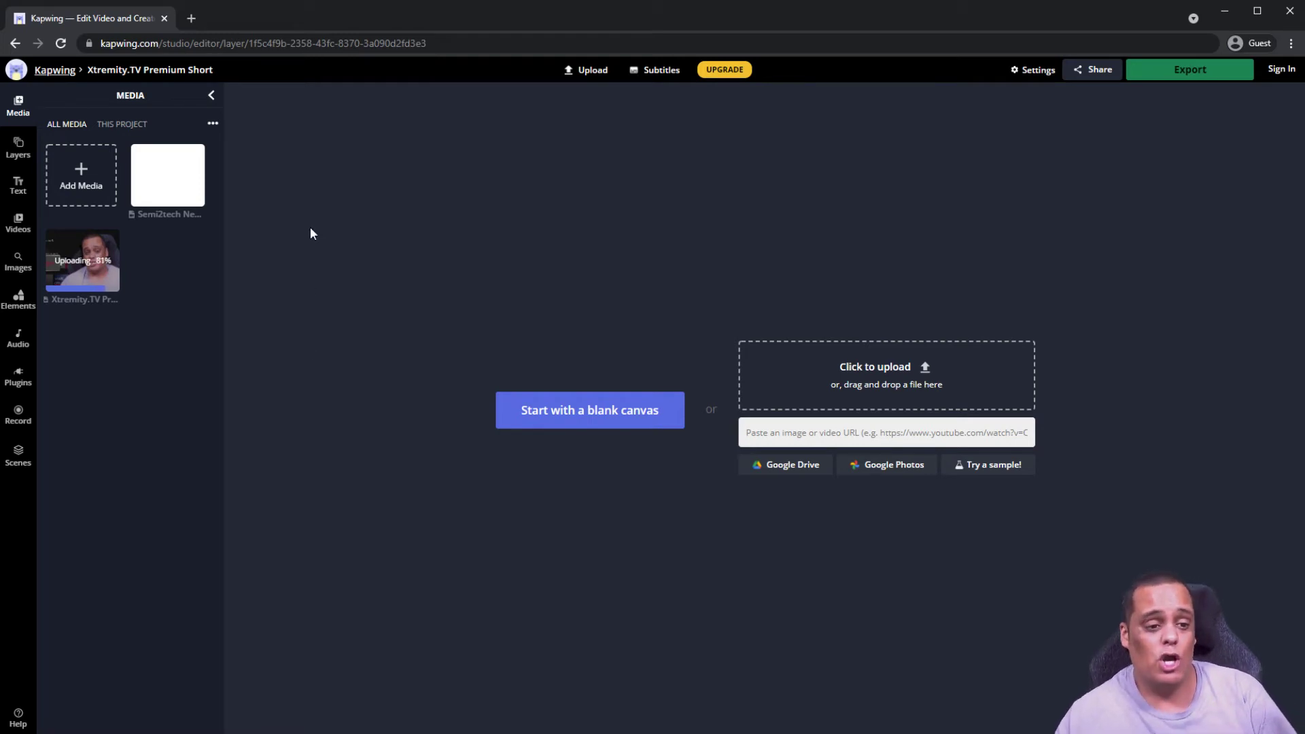
Step: Add the Semi2tech New Intro video to the project as its first clip
mouse_move(169, 198)
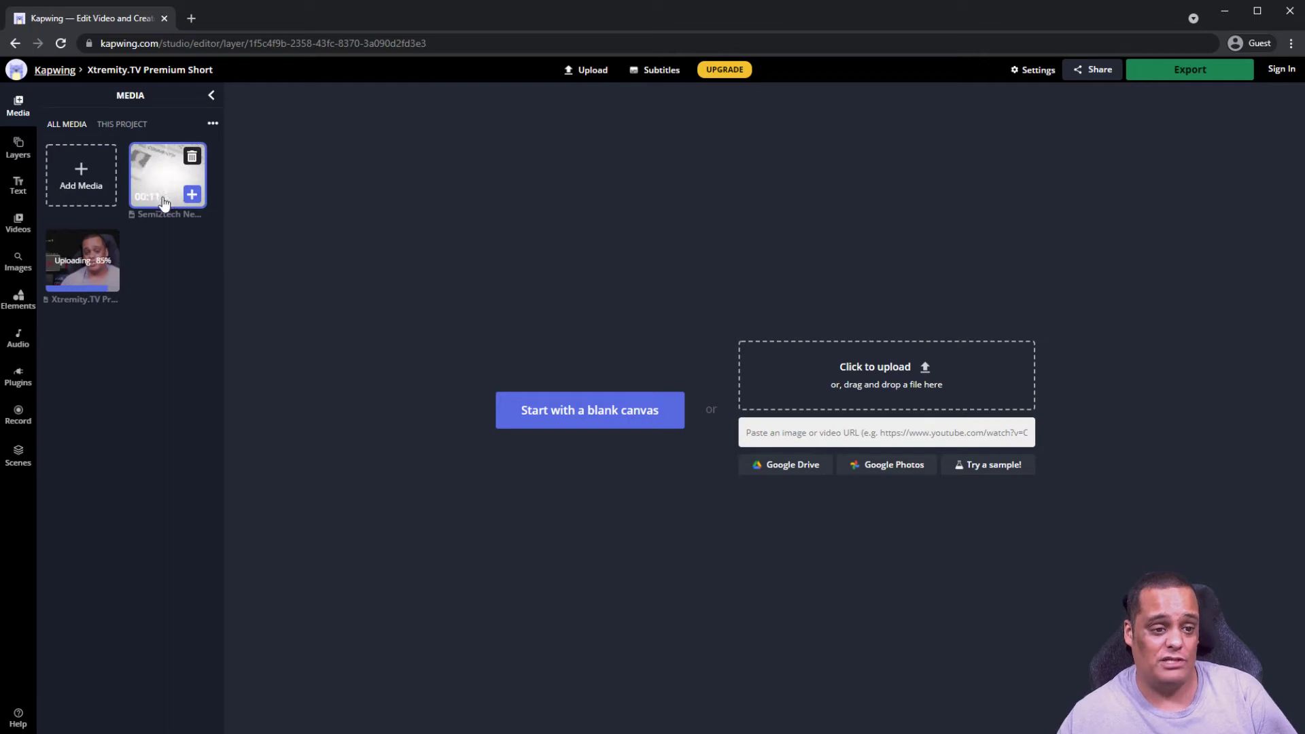
left_click(164, 180)
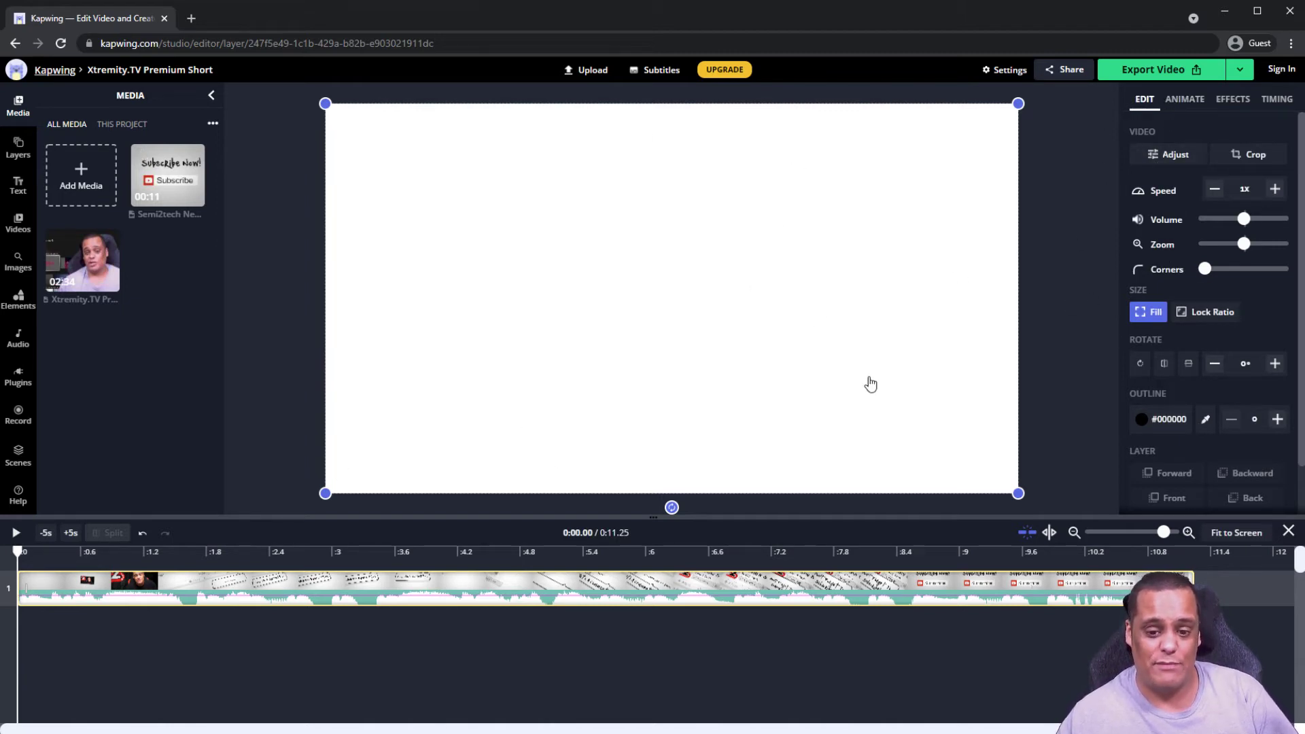
Step: Look over the intro clip's editing options and the project's output and snapping settings, leaving them as they are
scroll(1182, 361, "down", 1)
scroll(1204, 360, "up", 1)
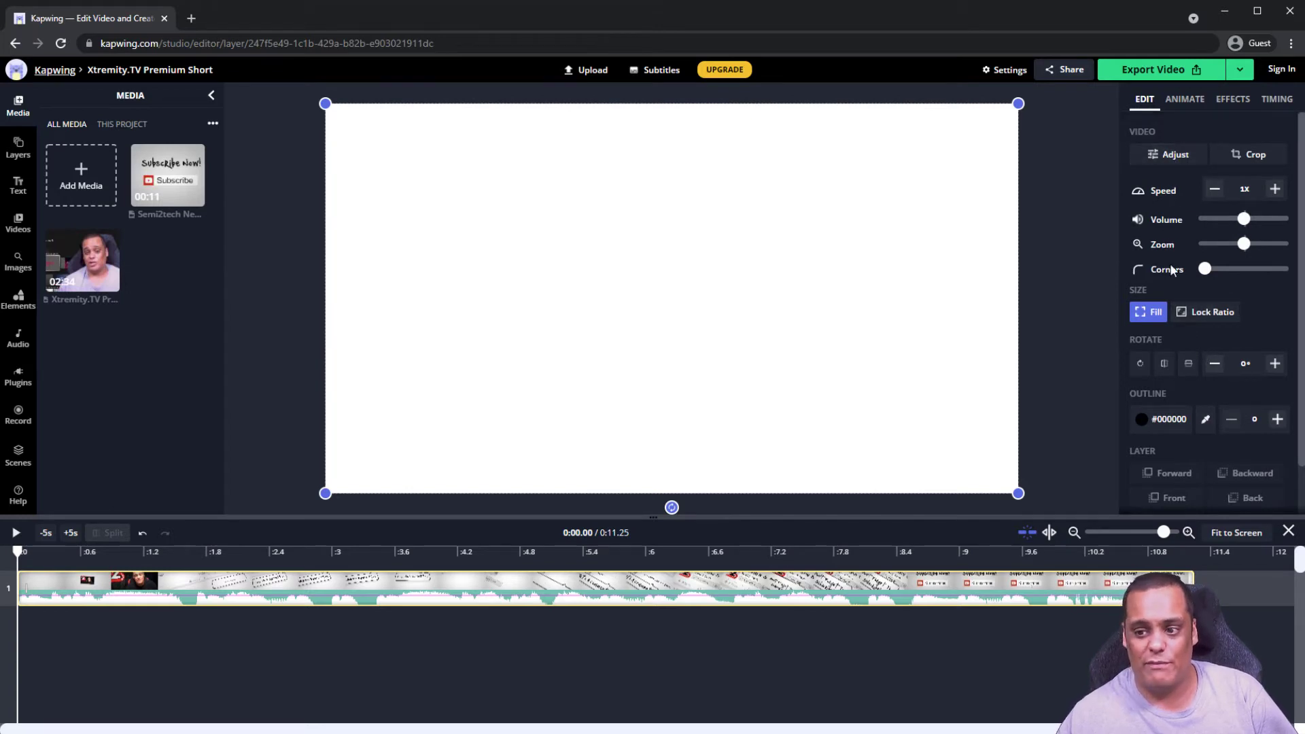
scroll(1170, 282, "down", 1)
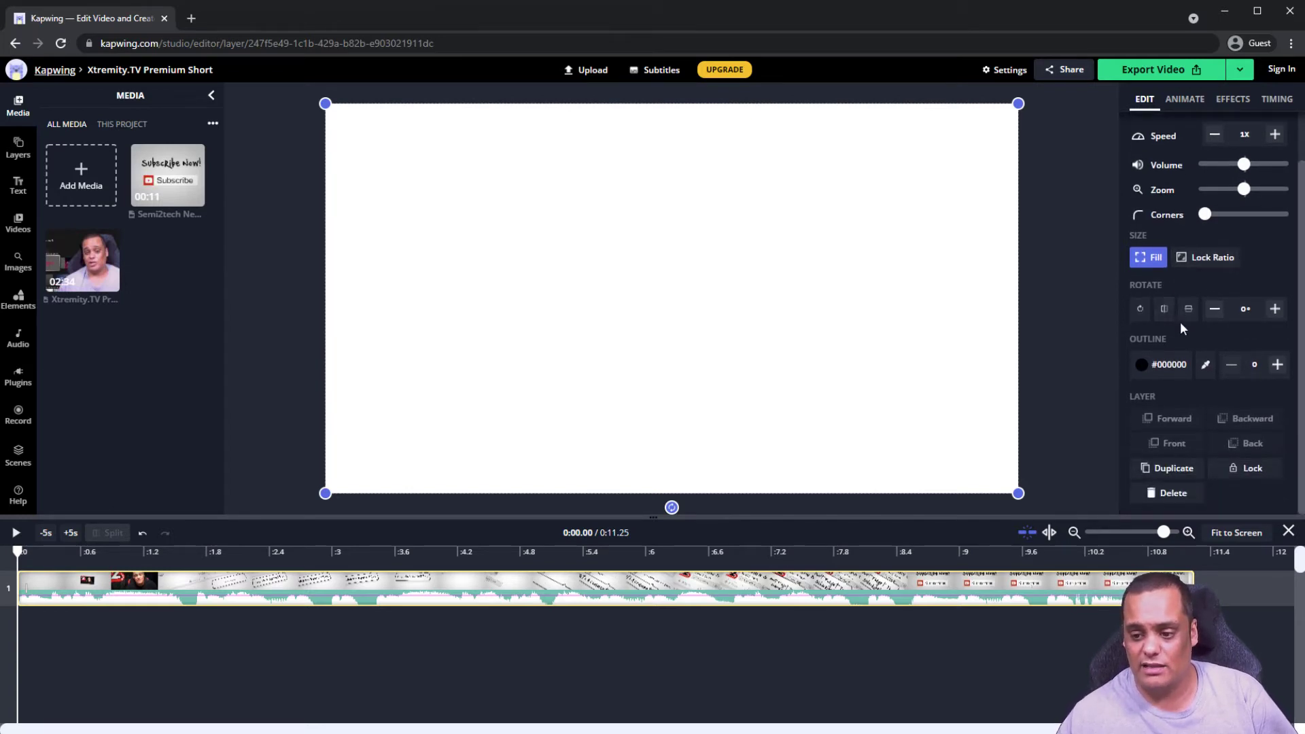
scroll(1180, 312, "up", 1)
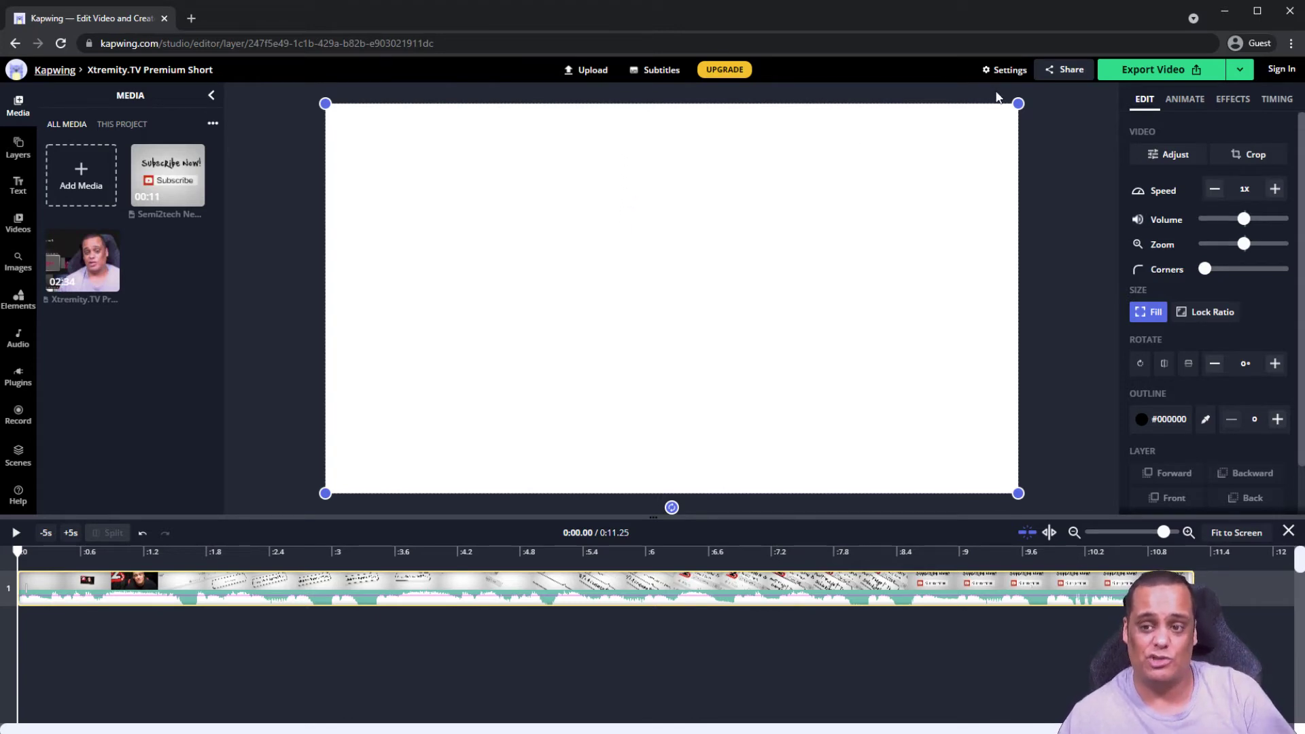
left_click(1006, 71)
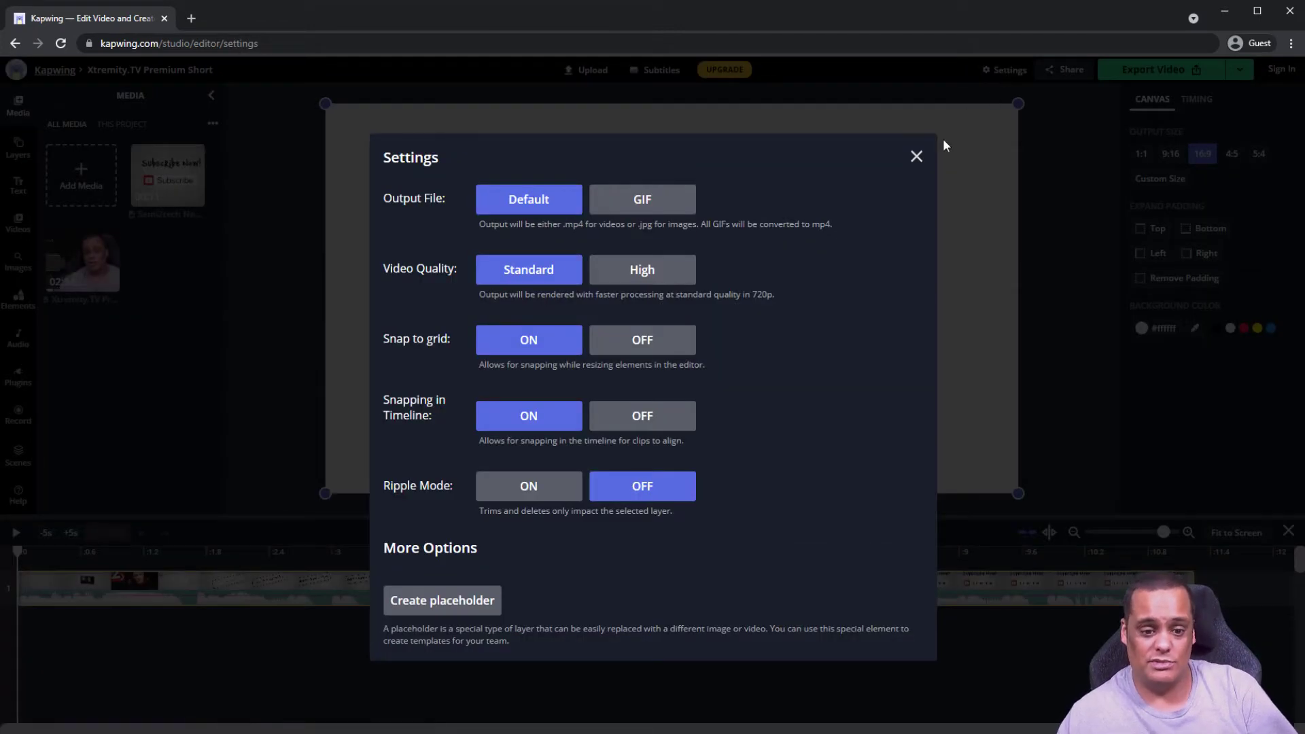
left_click(917, 159)
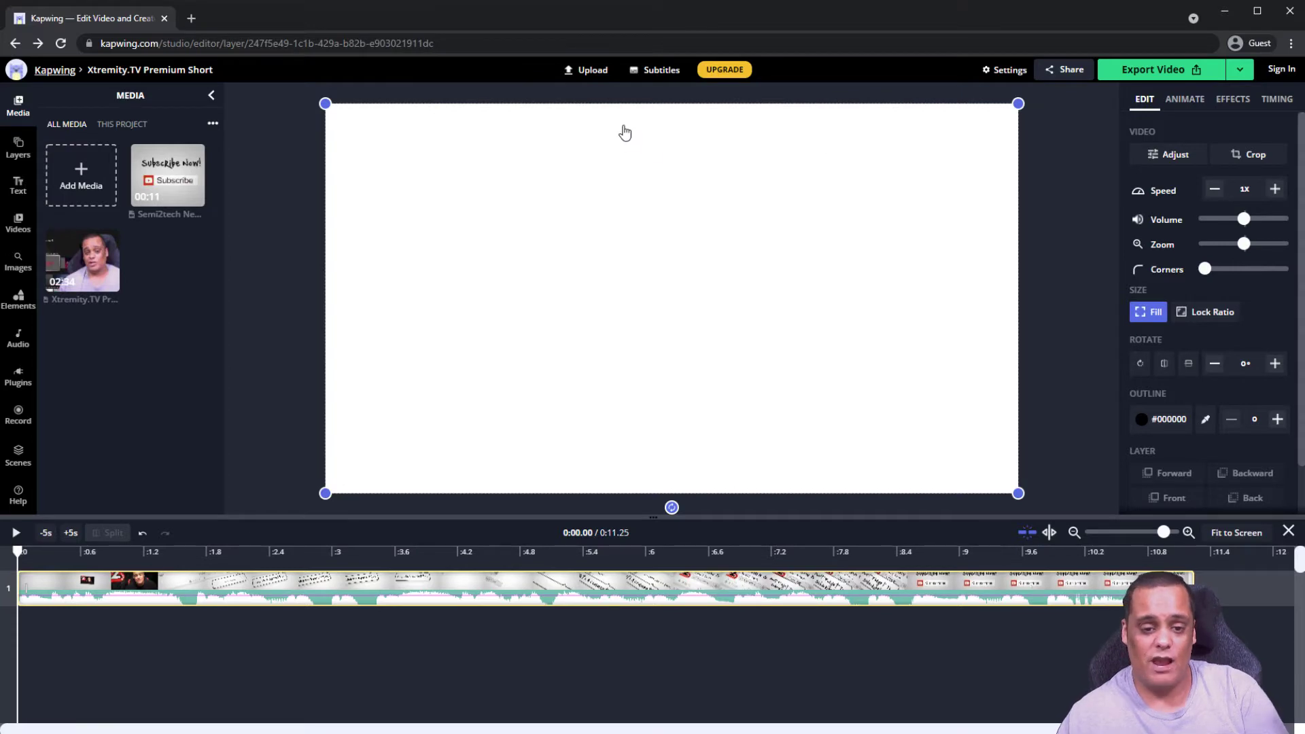
Step: Preview the intro briefly, and place the Xtremity.TV Premium Short video directly after it on the same timeline track
left_click(16, 533)
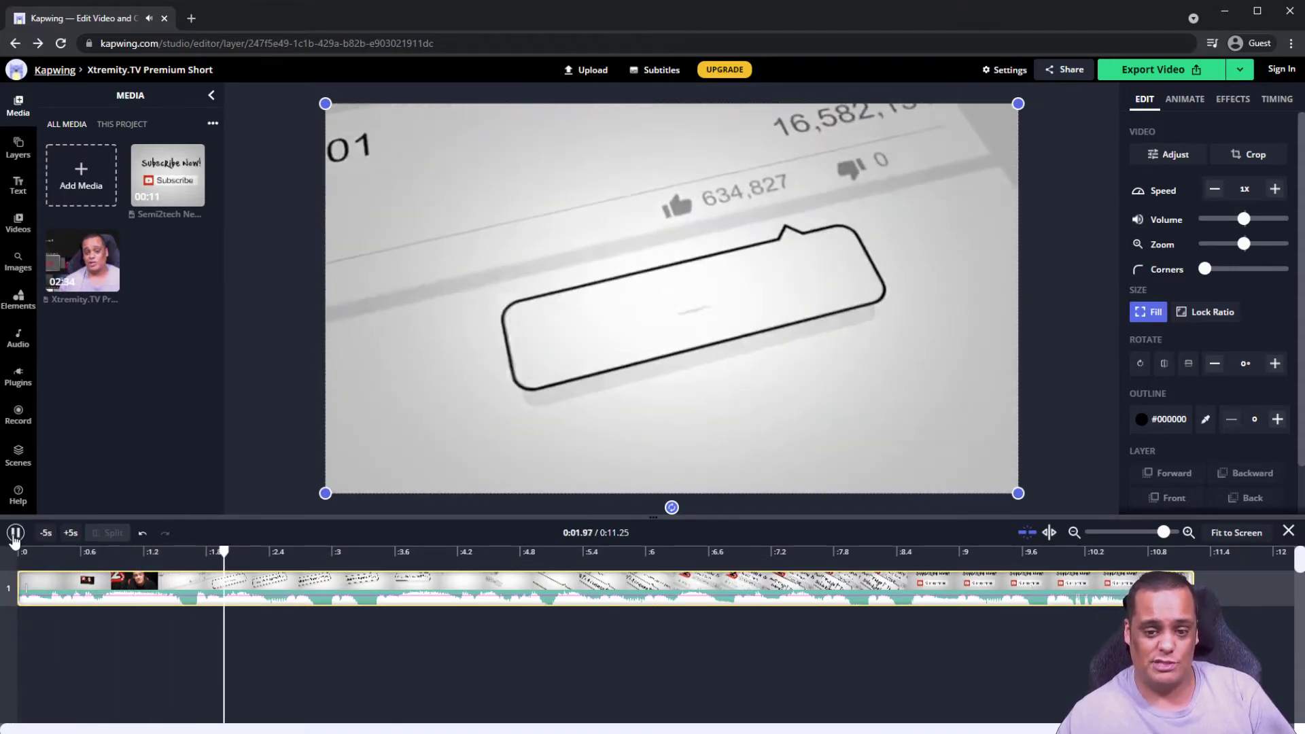
left_click(15, 534)
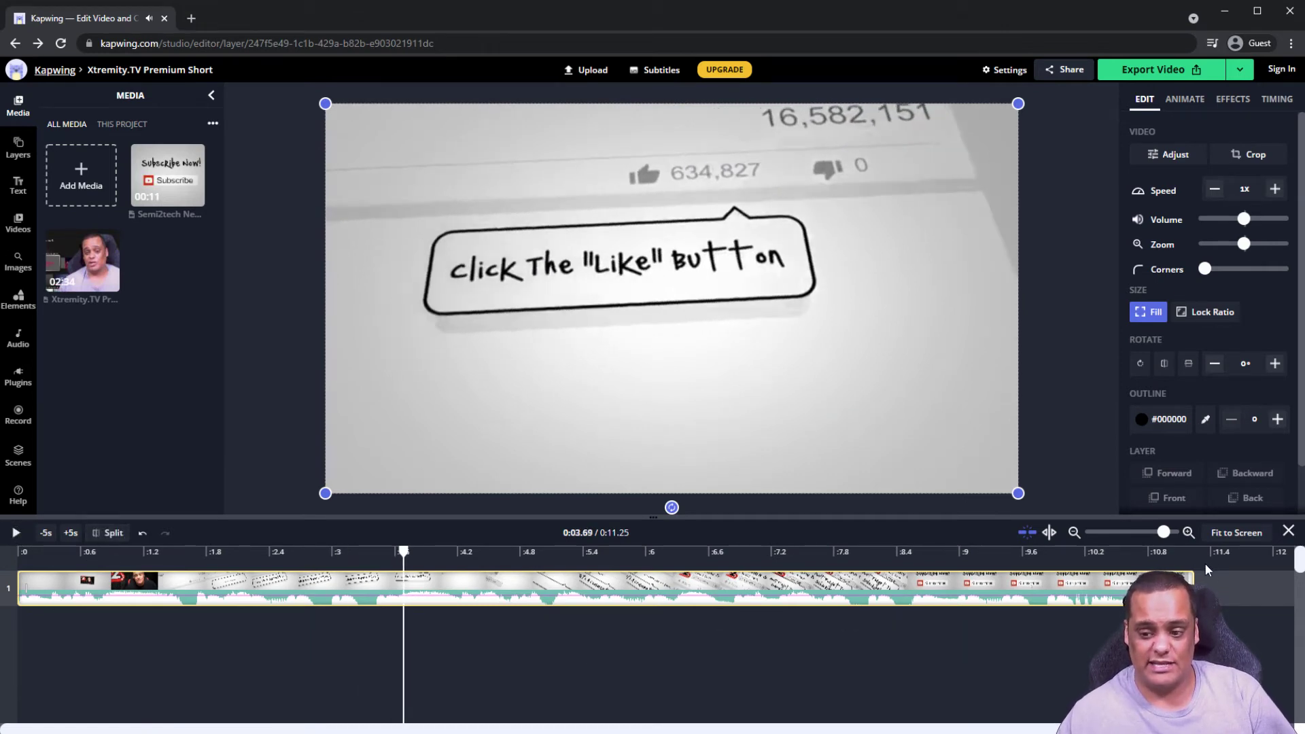
mouse_move(83, 284)
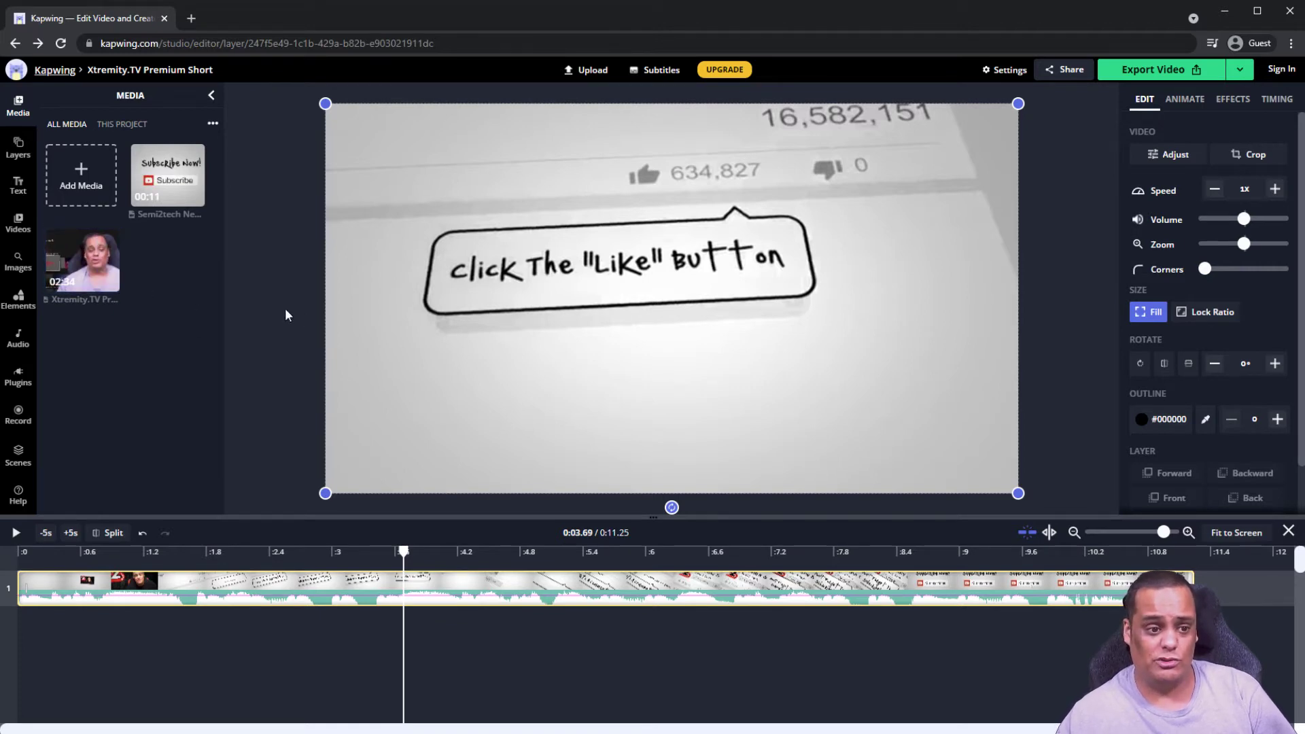
left_click(107, 280)
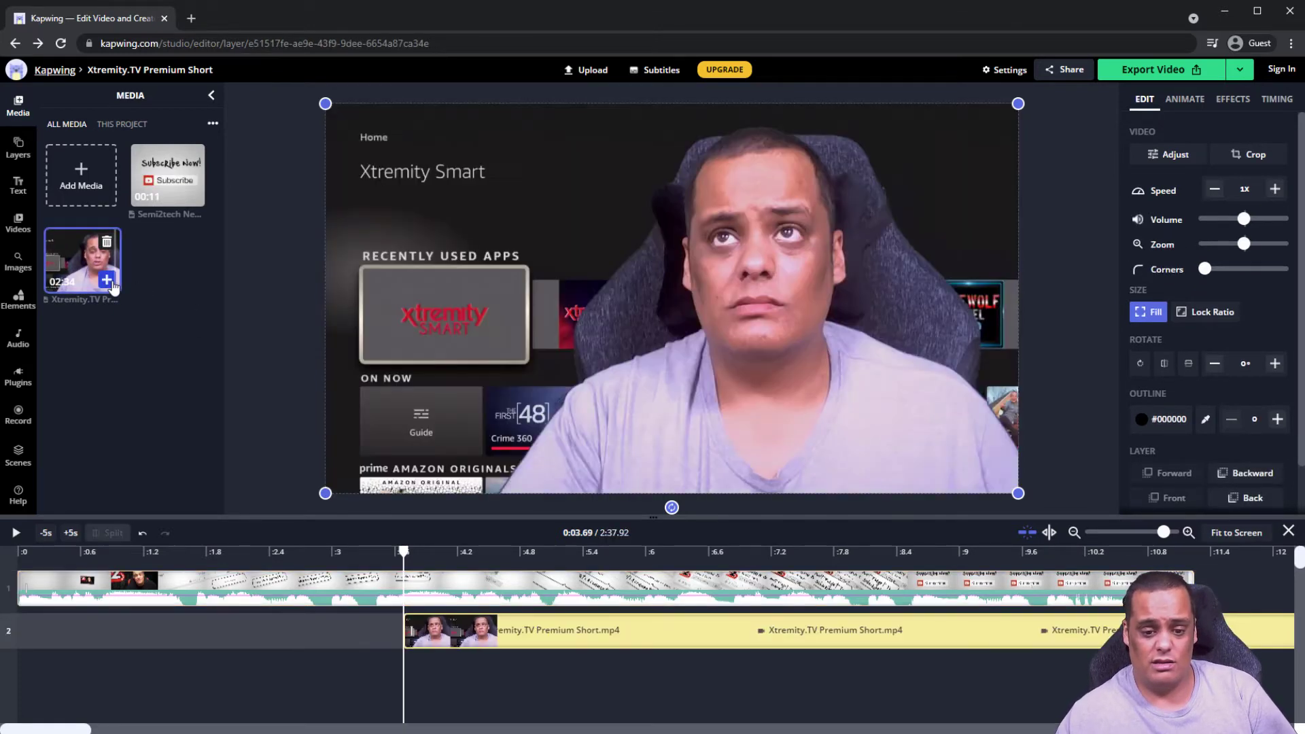
left_click_drag(509, 633, 1239, 594)
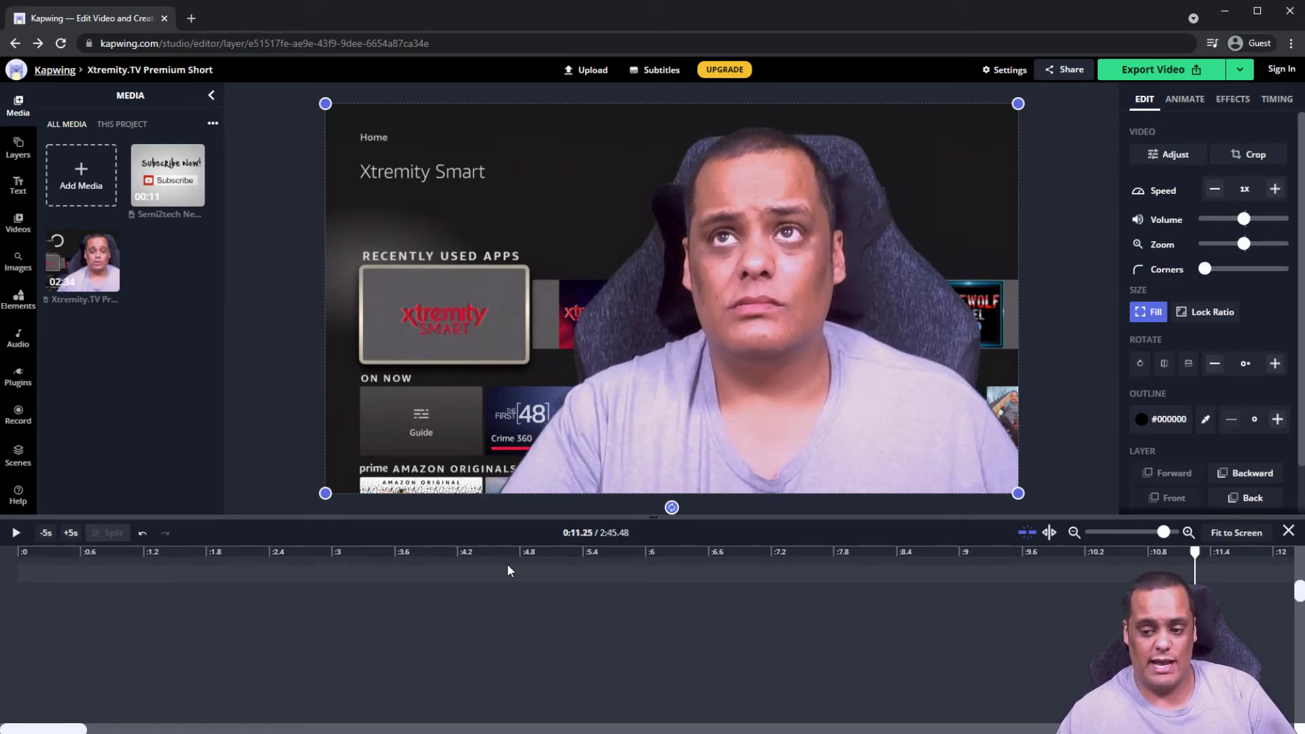
Step: Play across the join and trim about 2.6 seconds off the start of the Xtremity.TV Premium Short clip
left_click(1156, 554)
key("space")
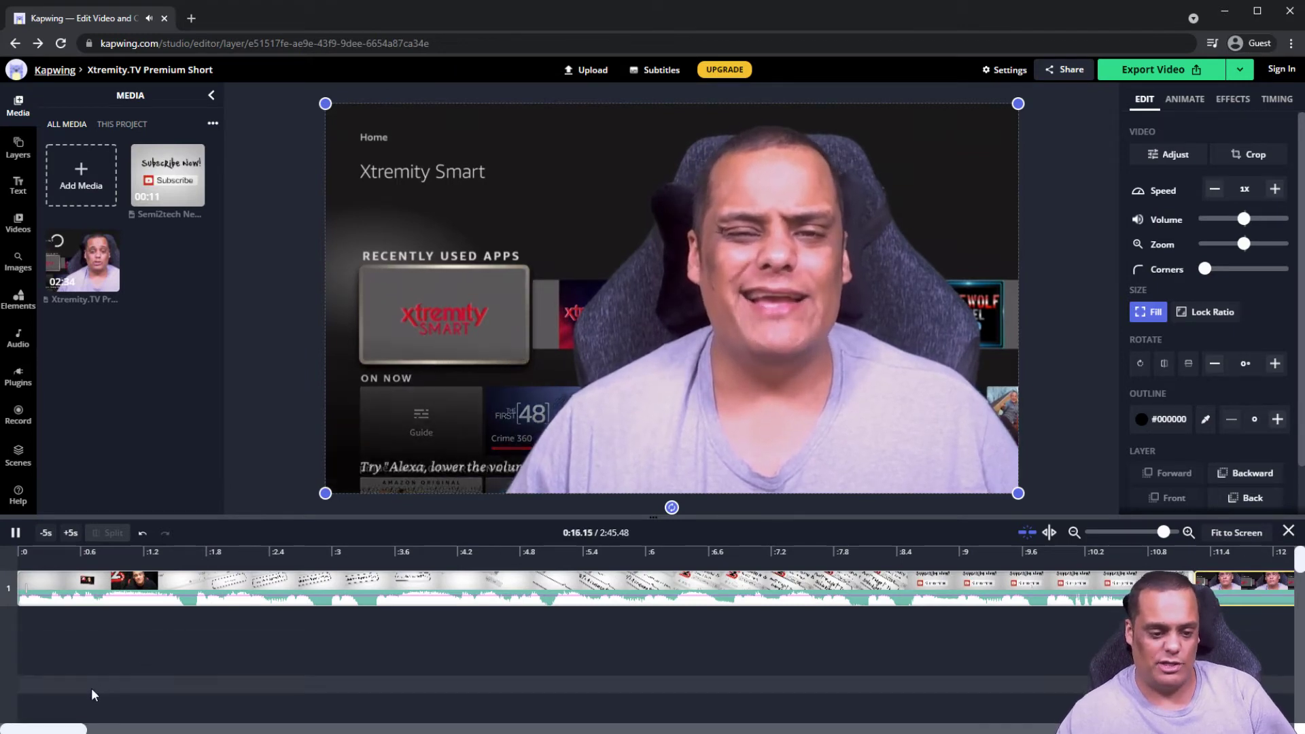
left_click_drag(55, 729, 112, 728)
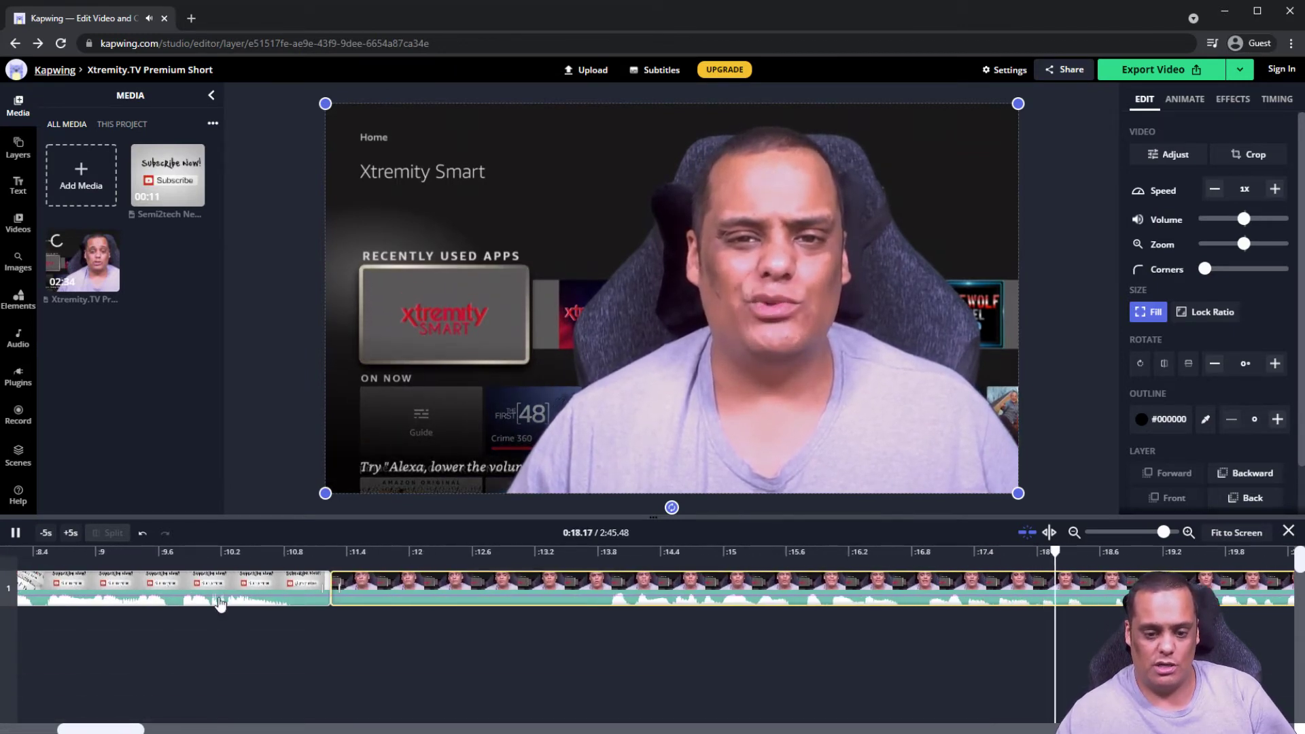
left_click_drag(338, 583, 410, 583)
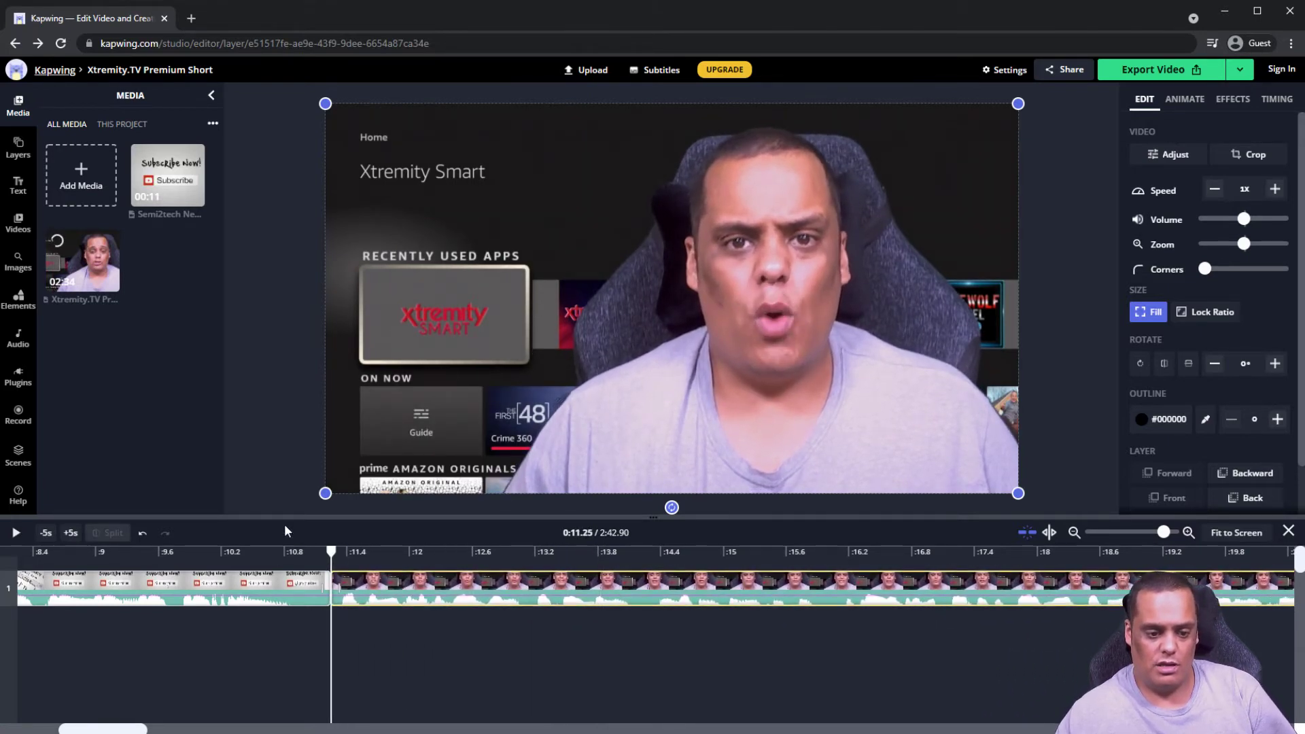
Step: Play back the transition from the intro to the trimmed Xtremity.TV Premium Short clip
left_click(165, 552)
left_click(16, 534)
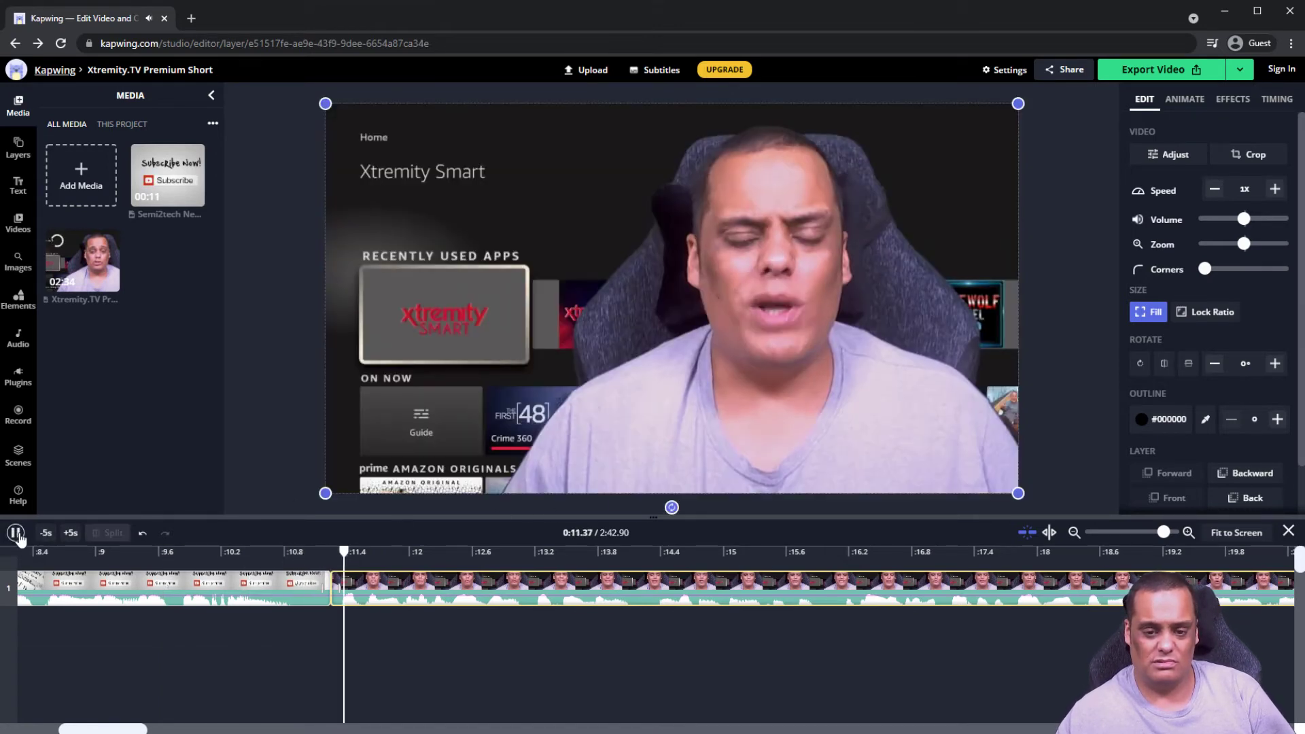
left_click(14, 533)
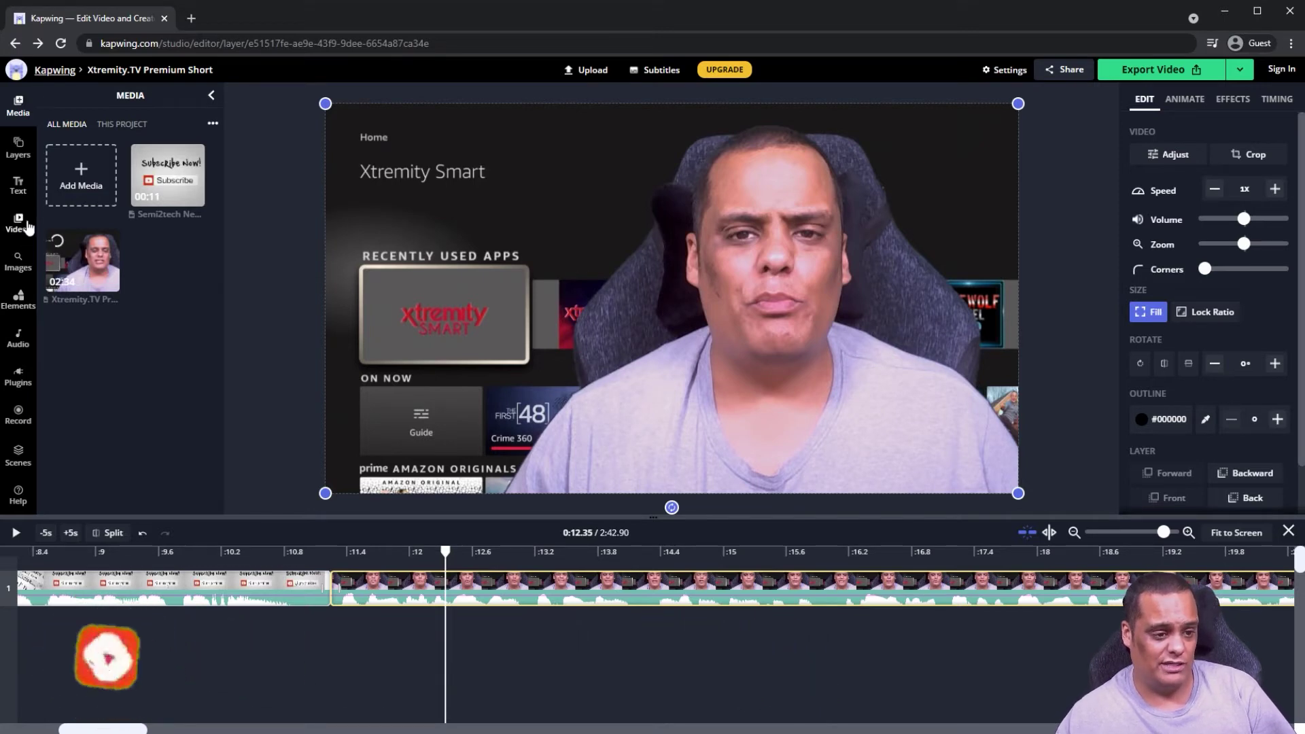
Step: Show the list of the project's layers
left_click(19, 155)
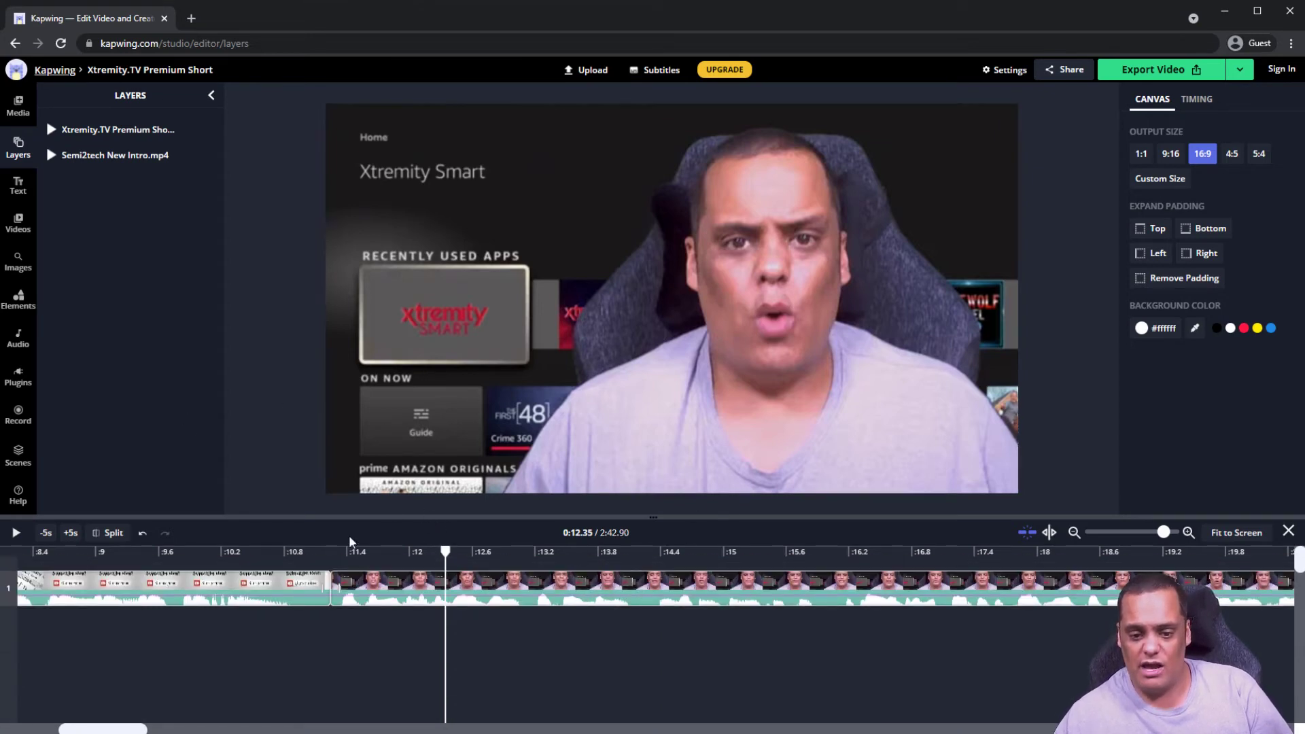
Step: Cut the section between 0:14.40 and 0:15.98 out of the Xtremity.TV Premium Short clip and close the gap
left_click(15, 533)
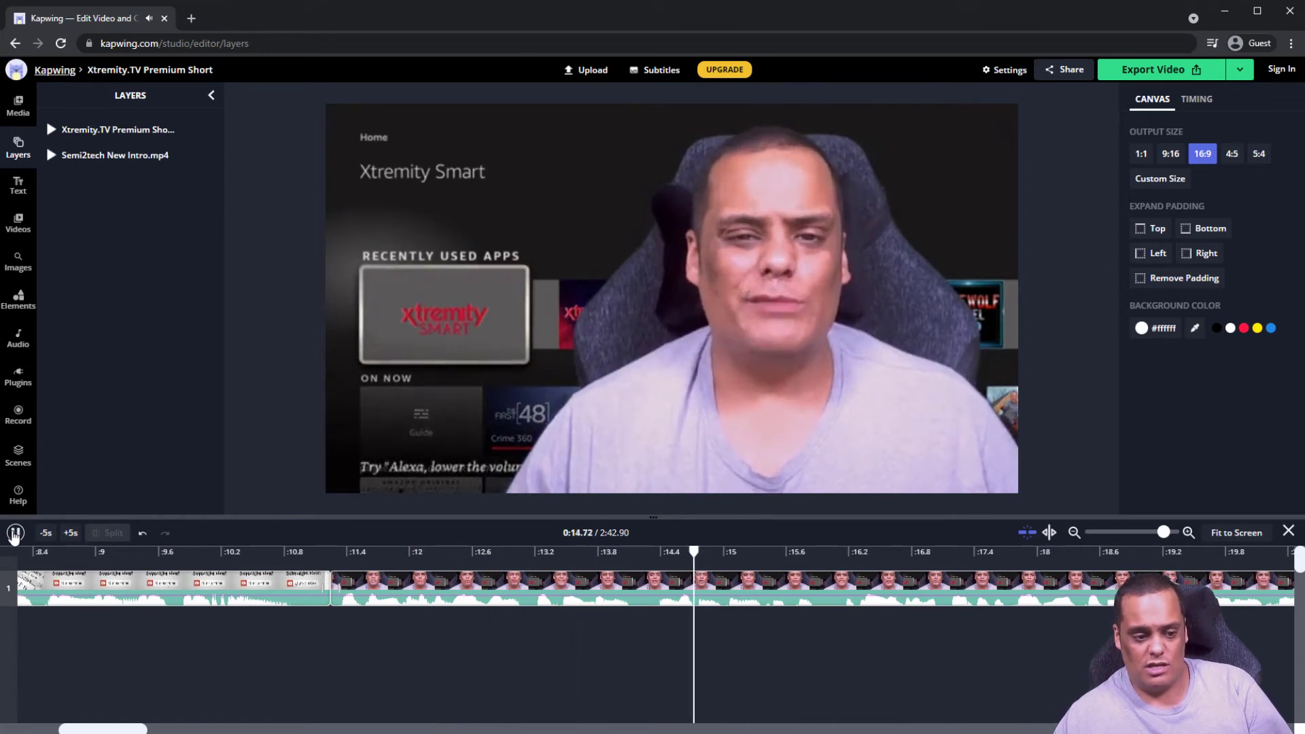
left_click(15, 533)
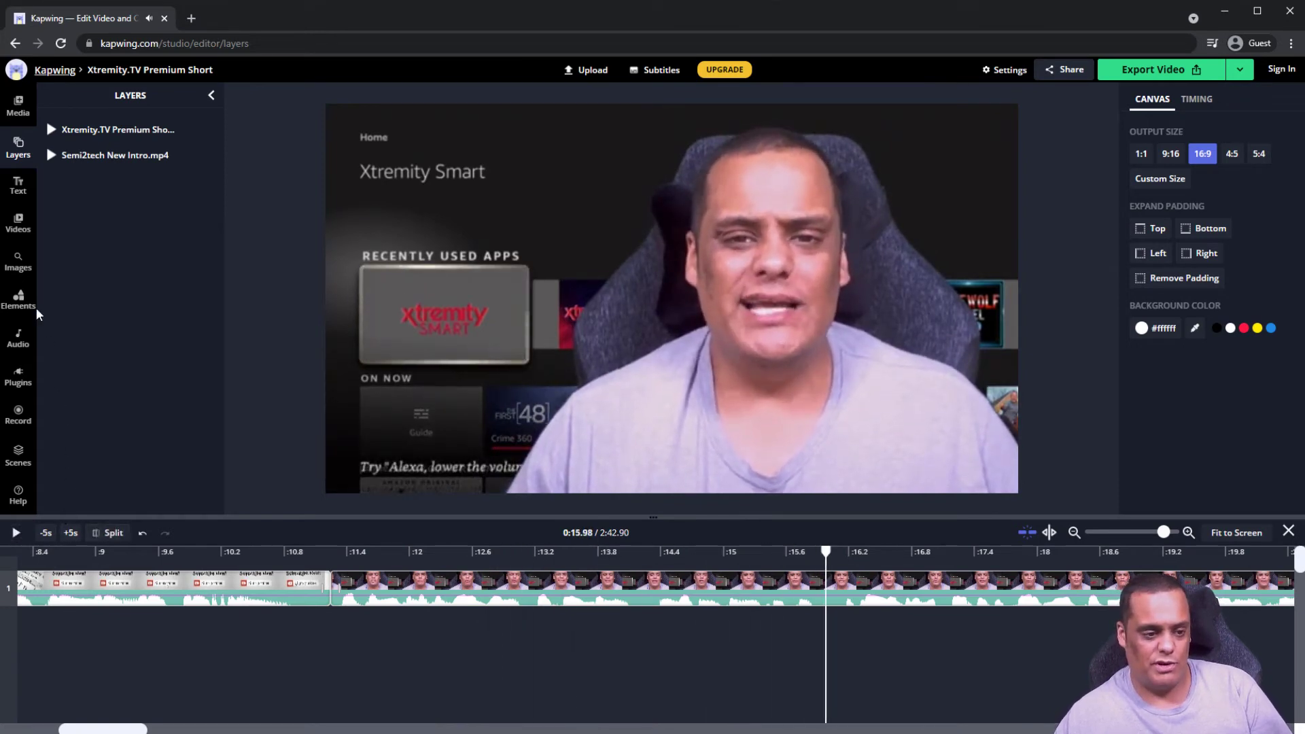
left_click(113, 533)
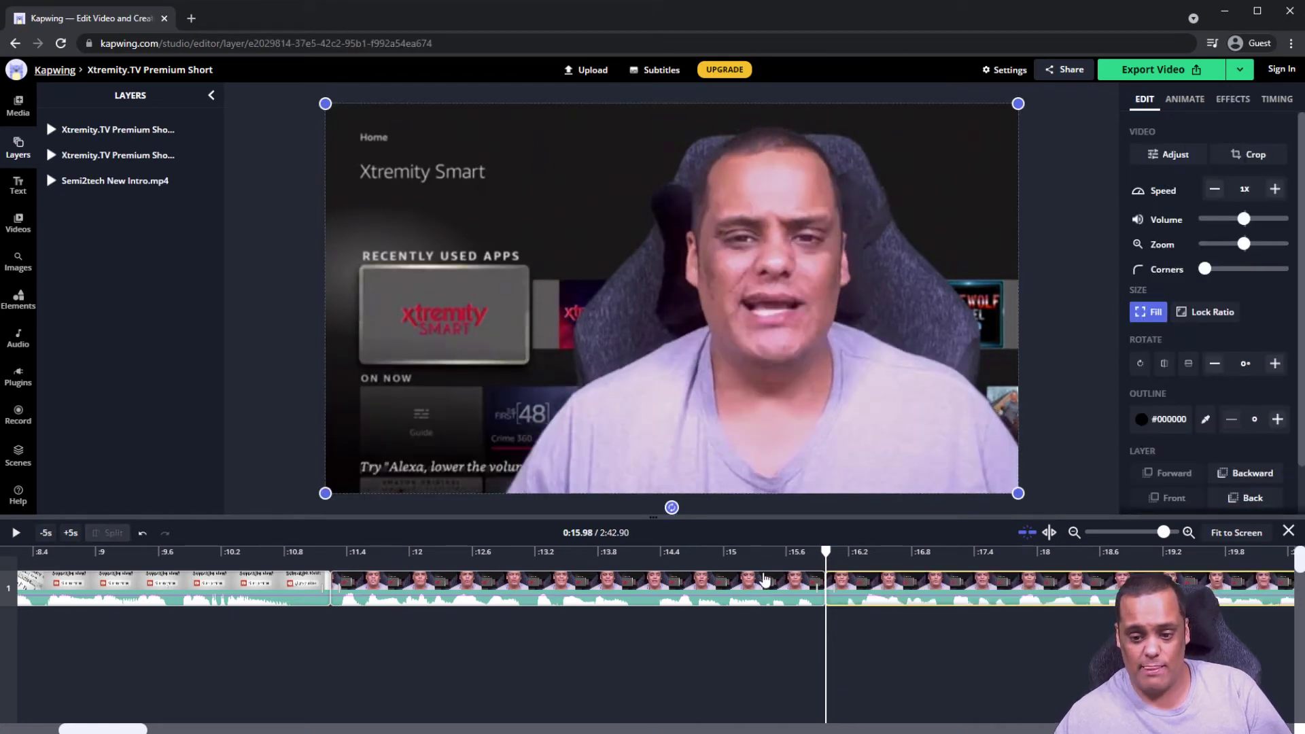
left_click(722, 561)
left_click(660, 564)
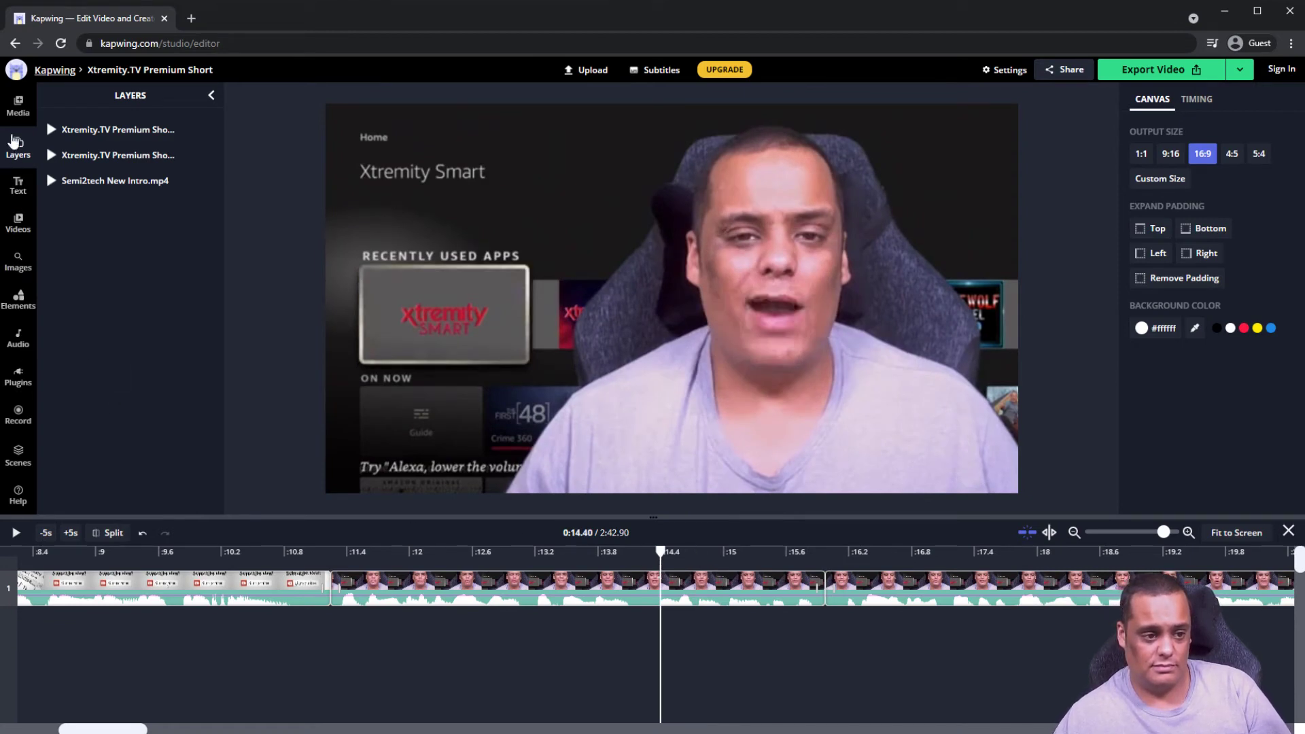
left_click(109, 533)
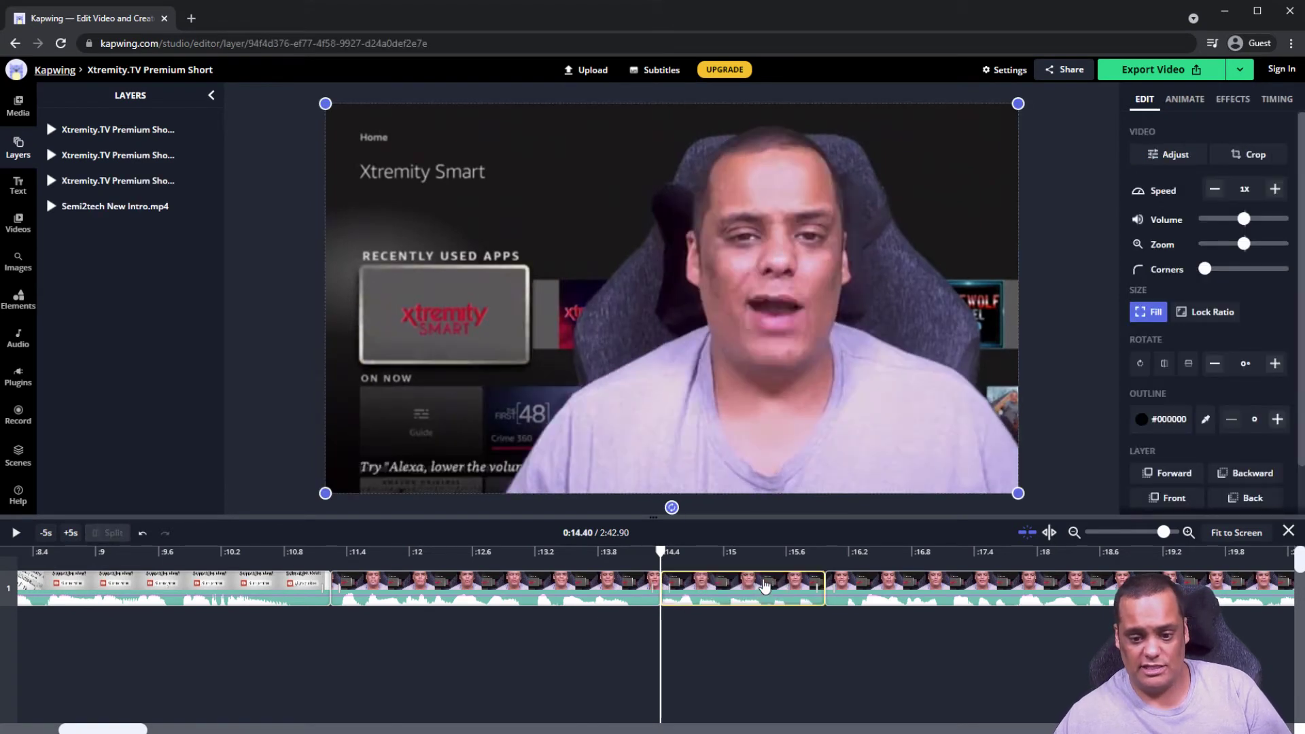
key("Delete")
left_click_drag(891, 588, 652, 571)
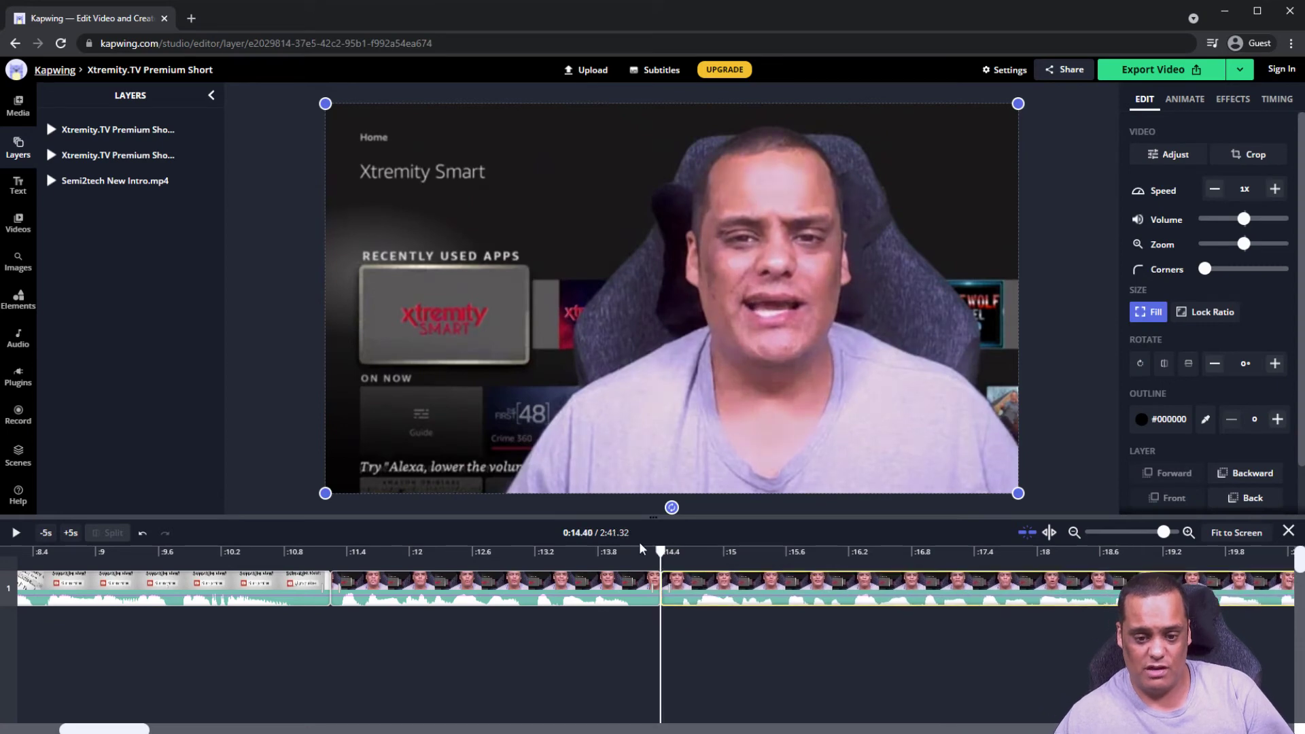
Step: Play back across the new cut, starting from 0:13.68
left_click(585, 551)
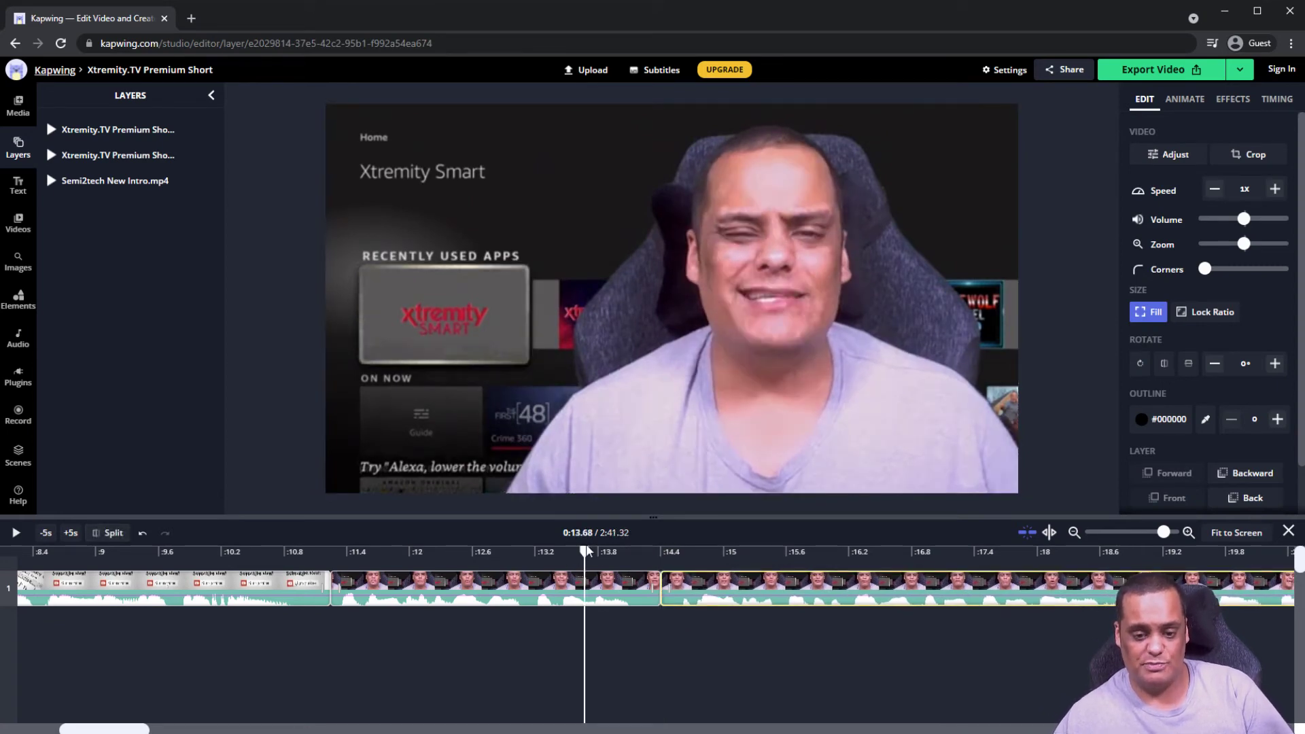
key("space")
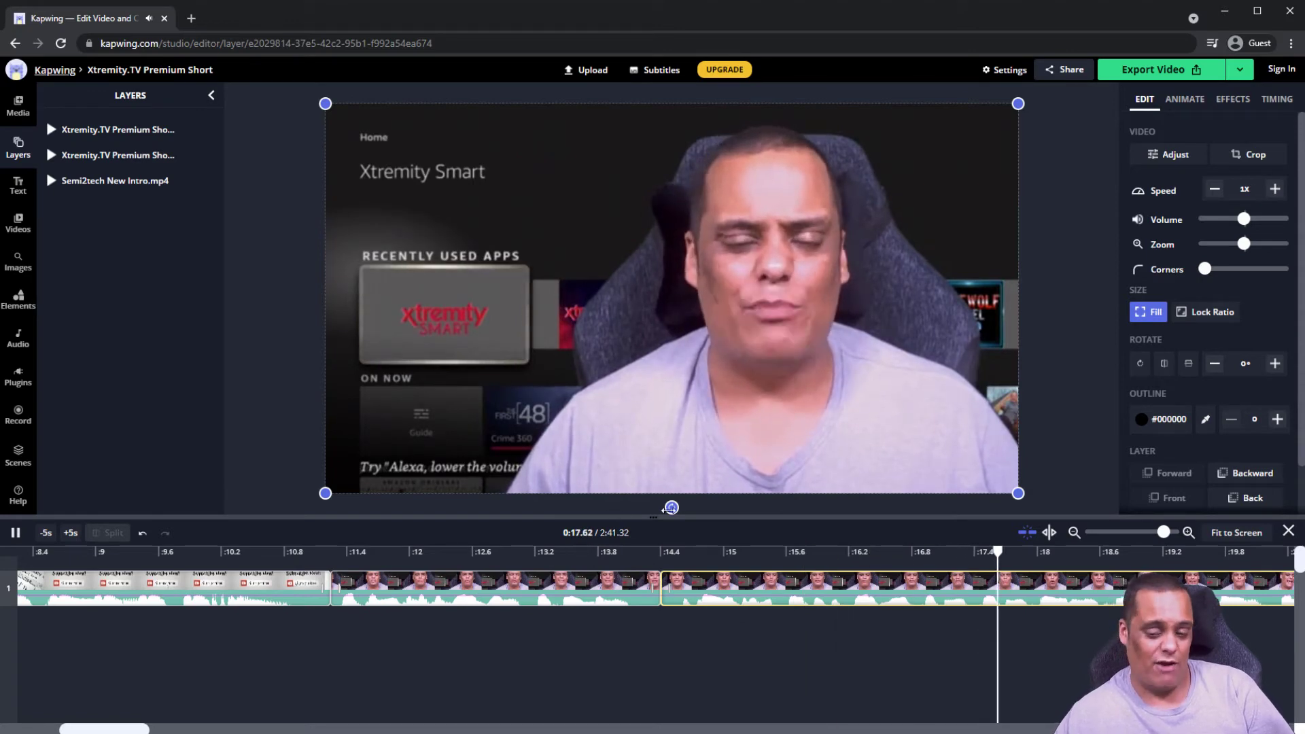
key("space")
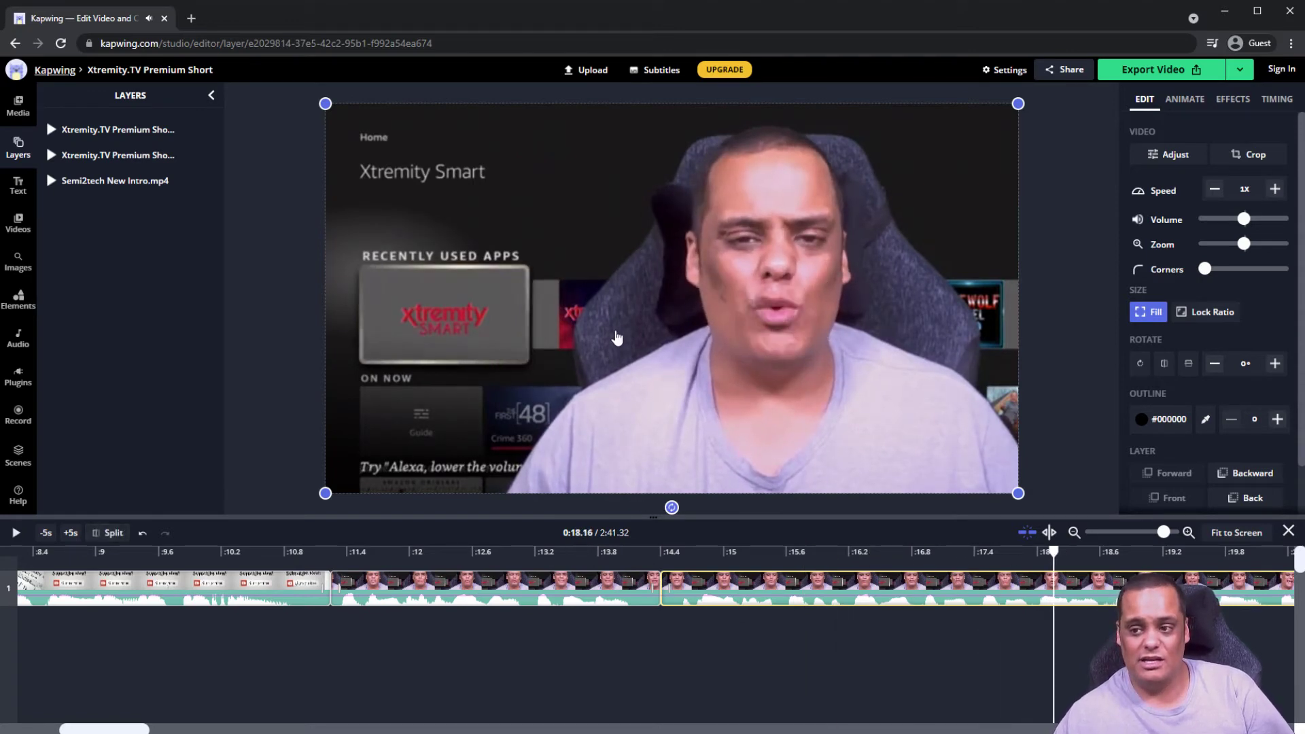
Step: Review the effects, animation and transition options available for the Xtremity.TV Premium Short clip
left_click(1234, 102)
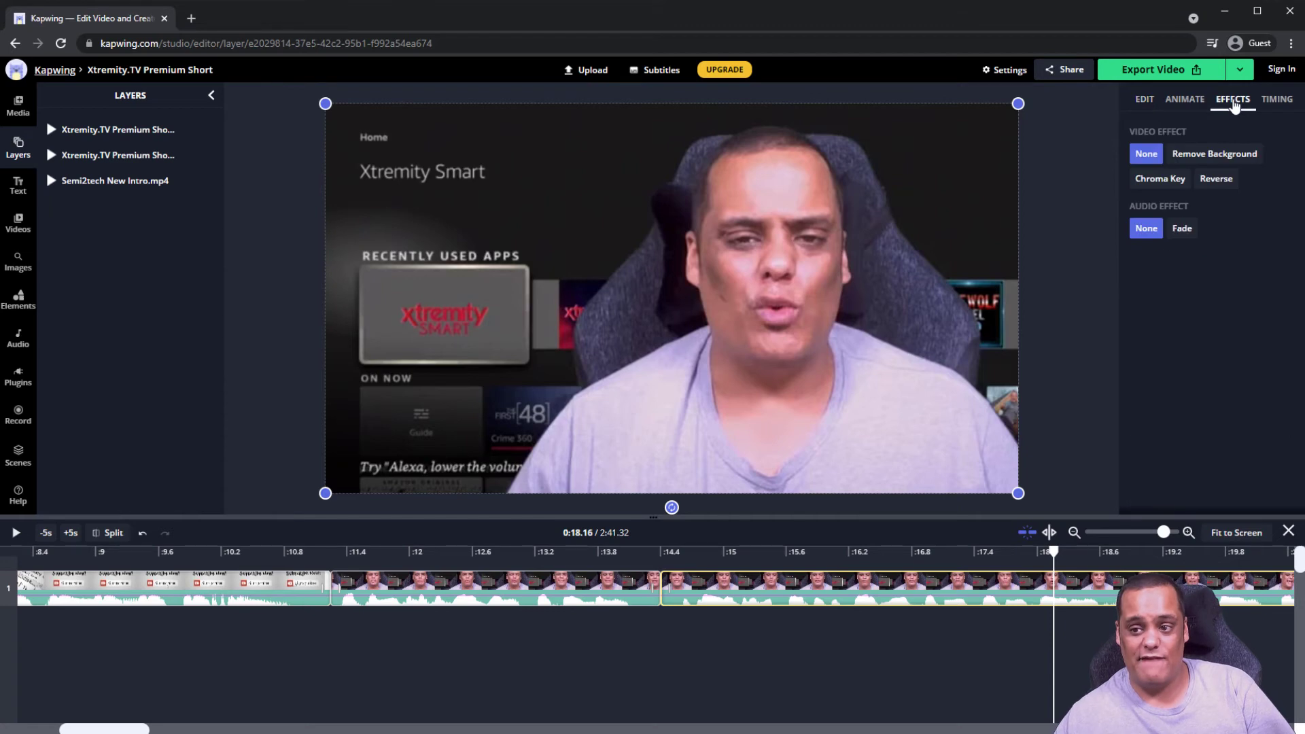
left_click(1181, 102)
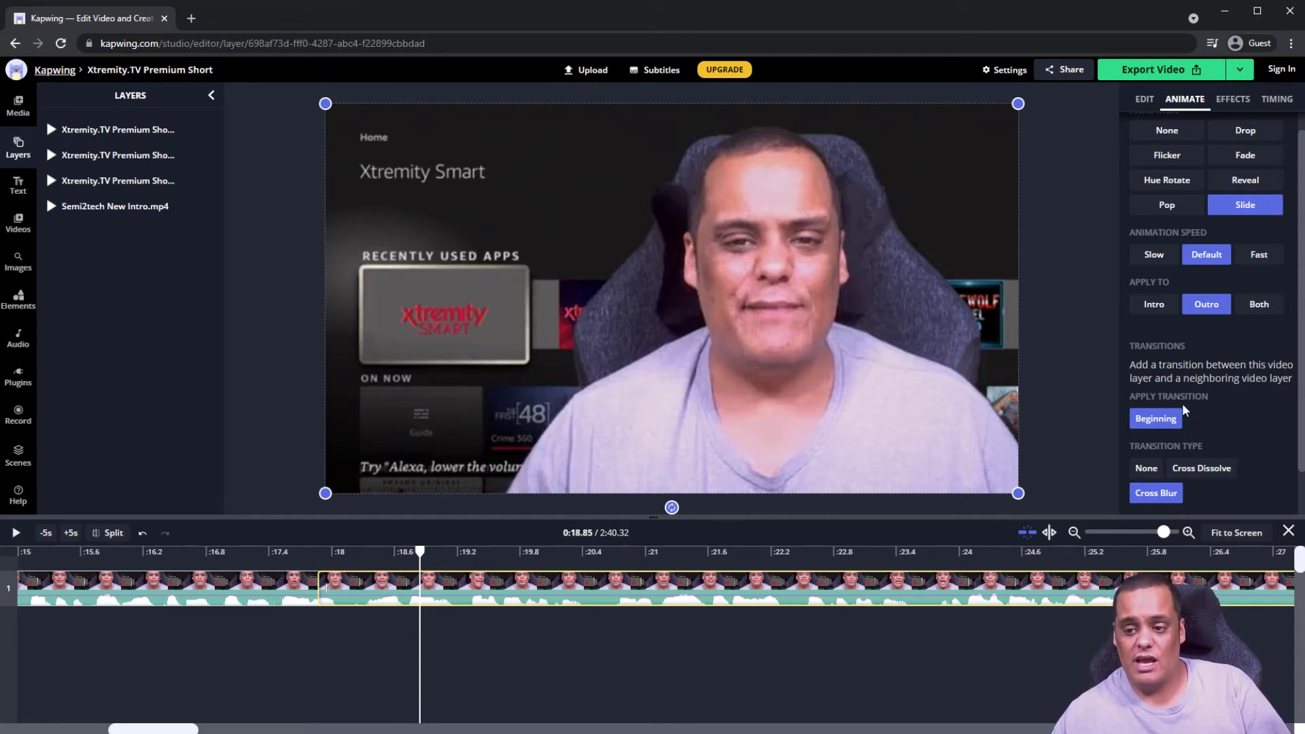
scroll(1227, 344, "up", 1)
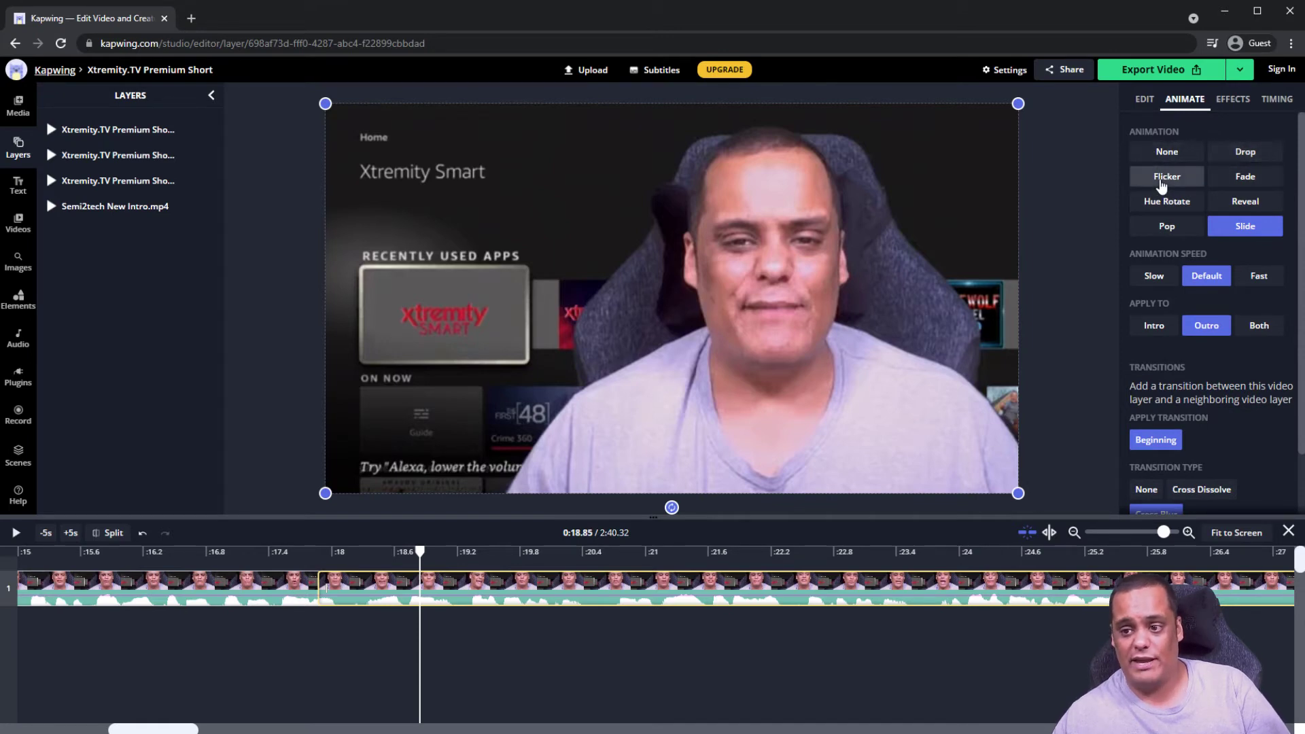
Step: Add a bold text layer reading "Semi2Tech" at 0:18.85, placed beside the Xtremity Smart heading in the video
left_click(17, 189)
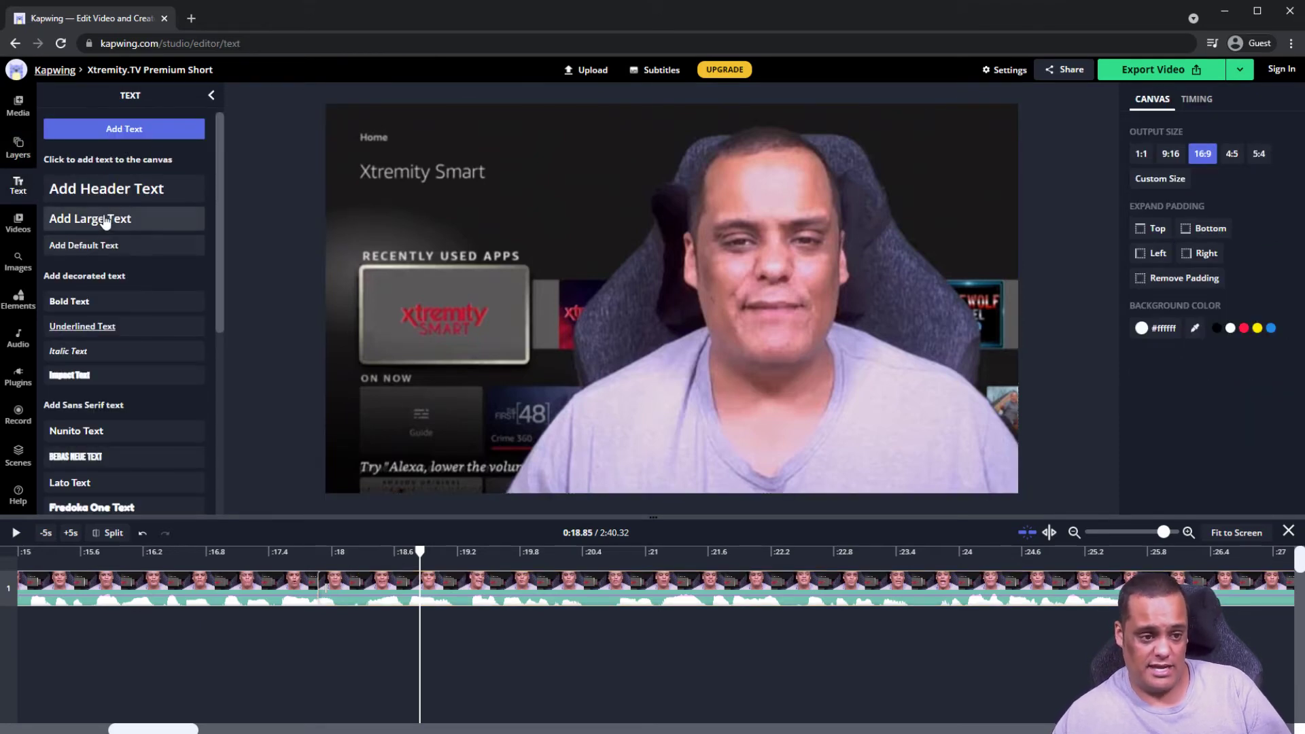
left_click(82, 304)
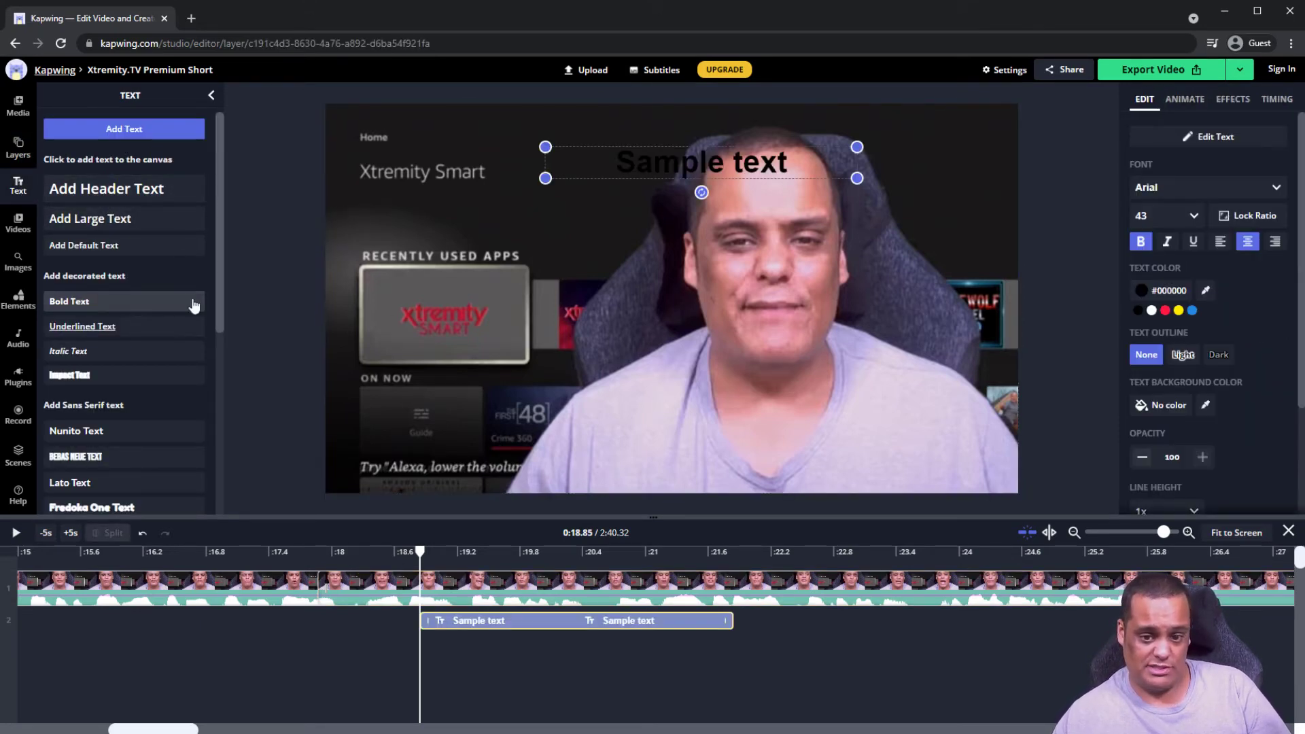
left_click_drag(659, 173, 564, 174)
double_click(567, 171)
left_click(567, 171)
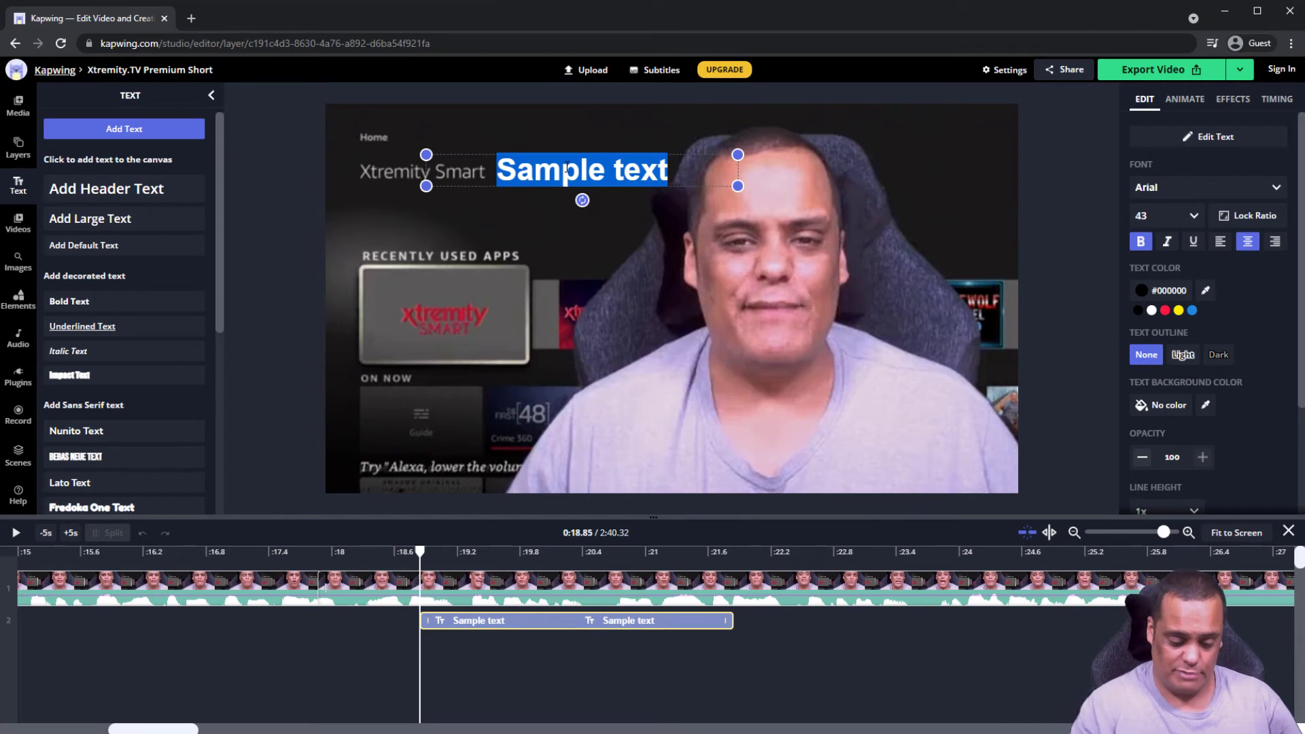
type("Semi2TYech")
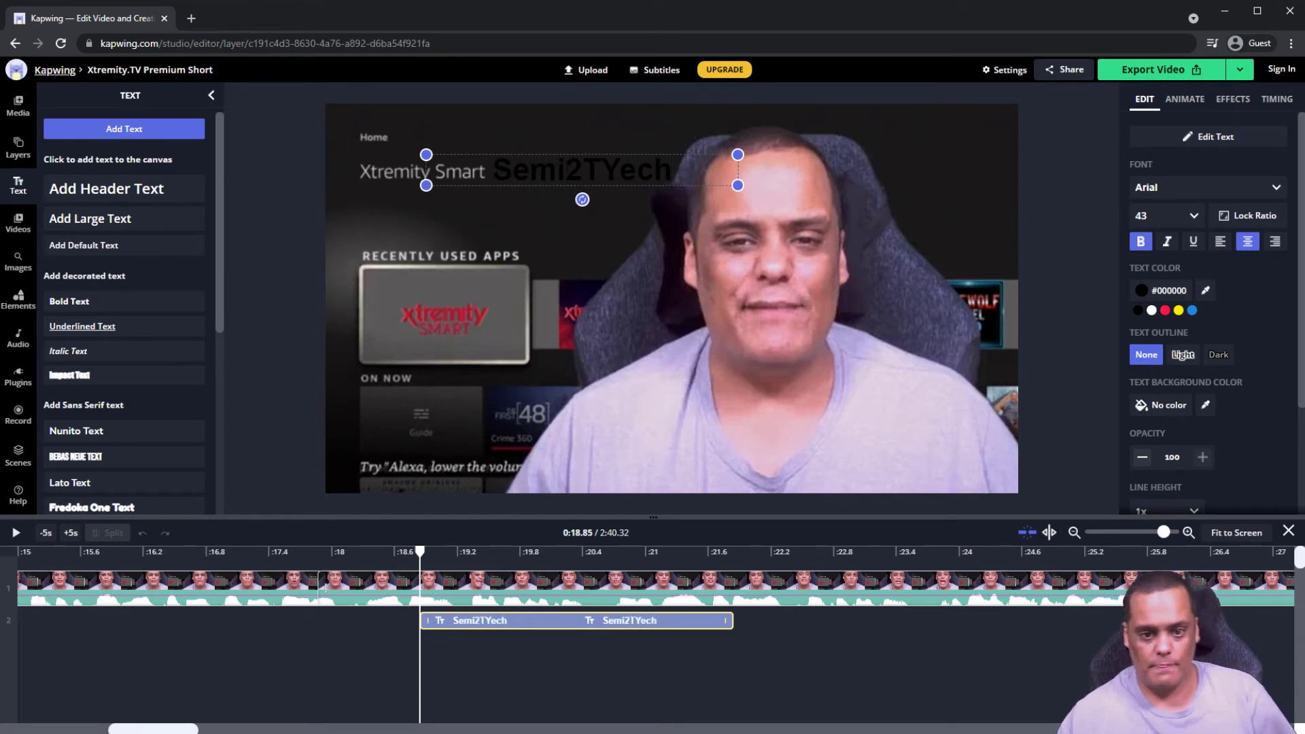
key("BackSpace")
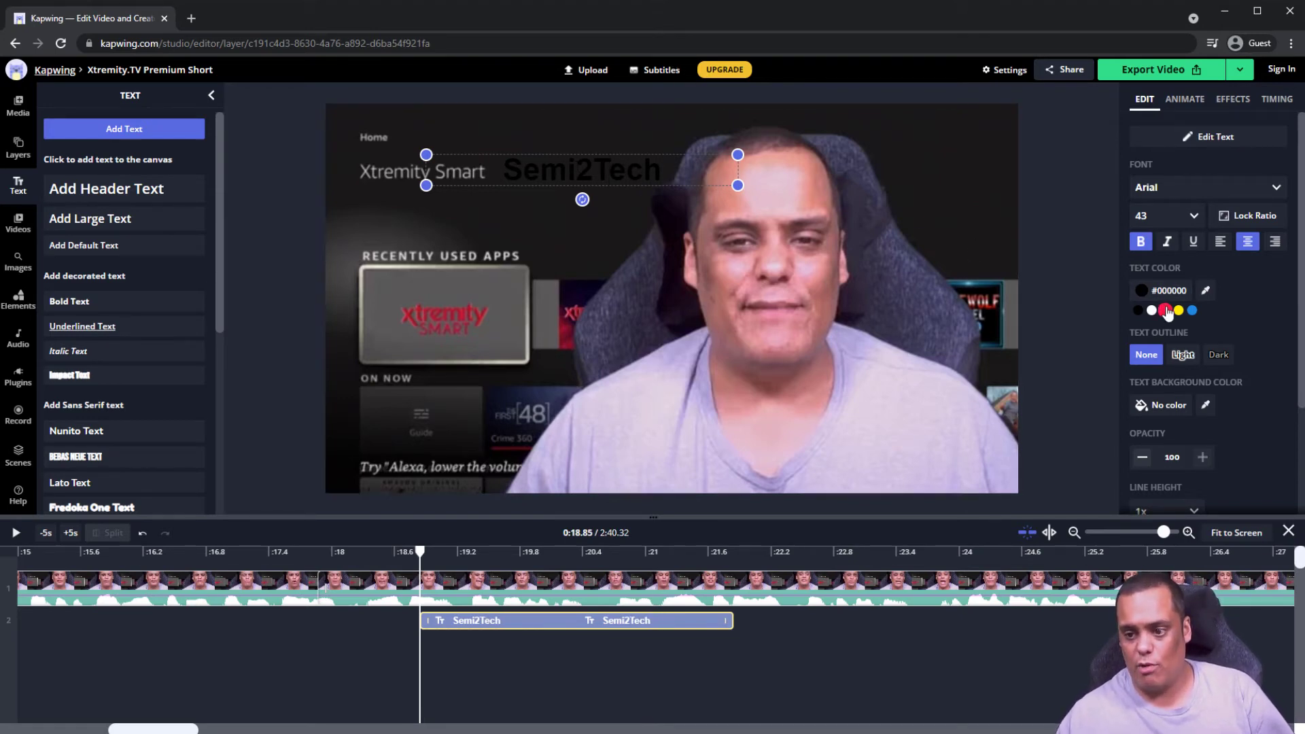
Step: Color the Semi2Tech text pinkish red (#F50057) and give it a light outline
left_click(1165, 310)
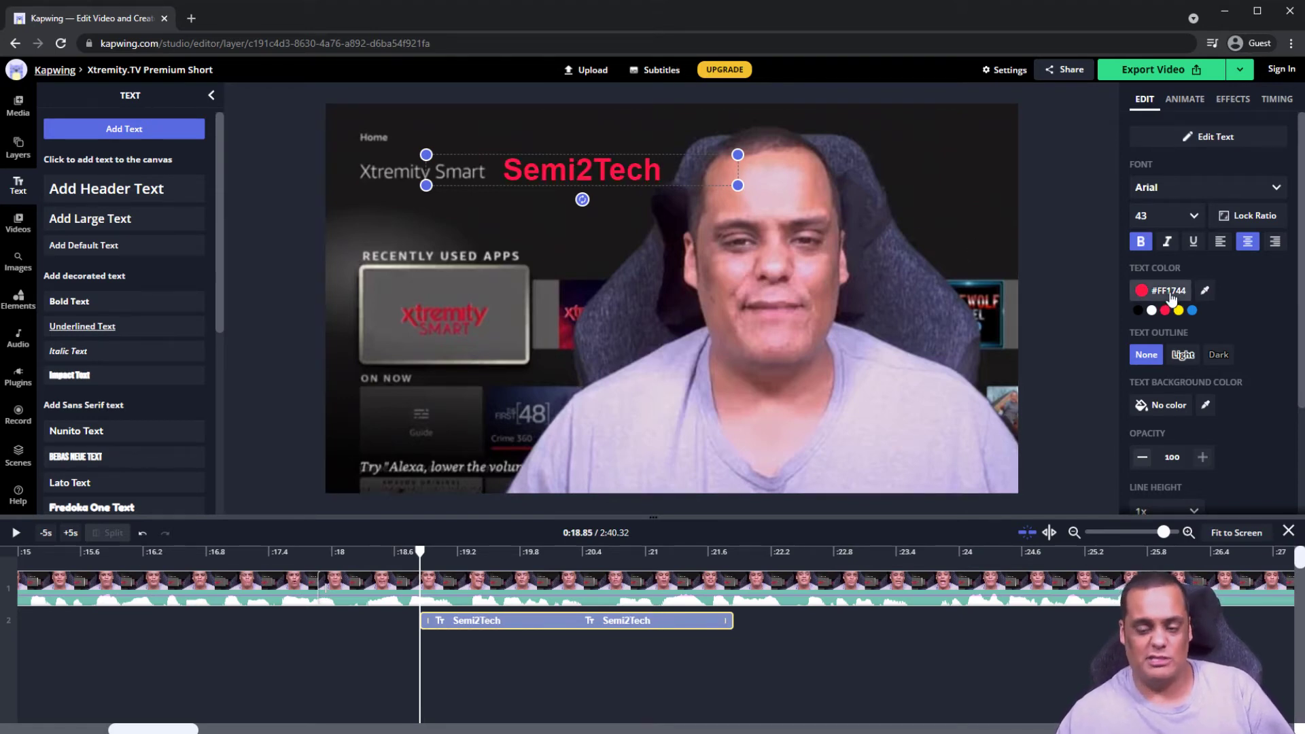
left_click(1168, 290)
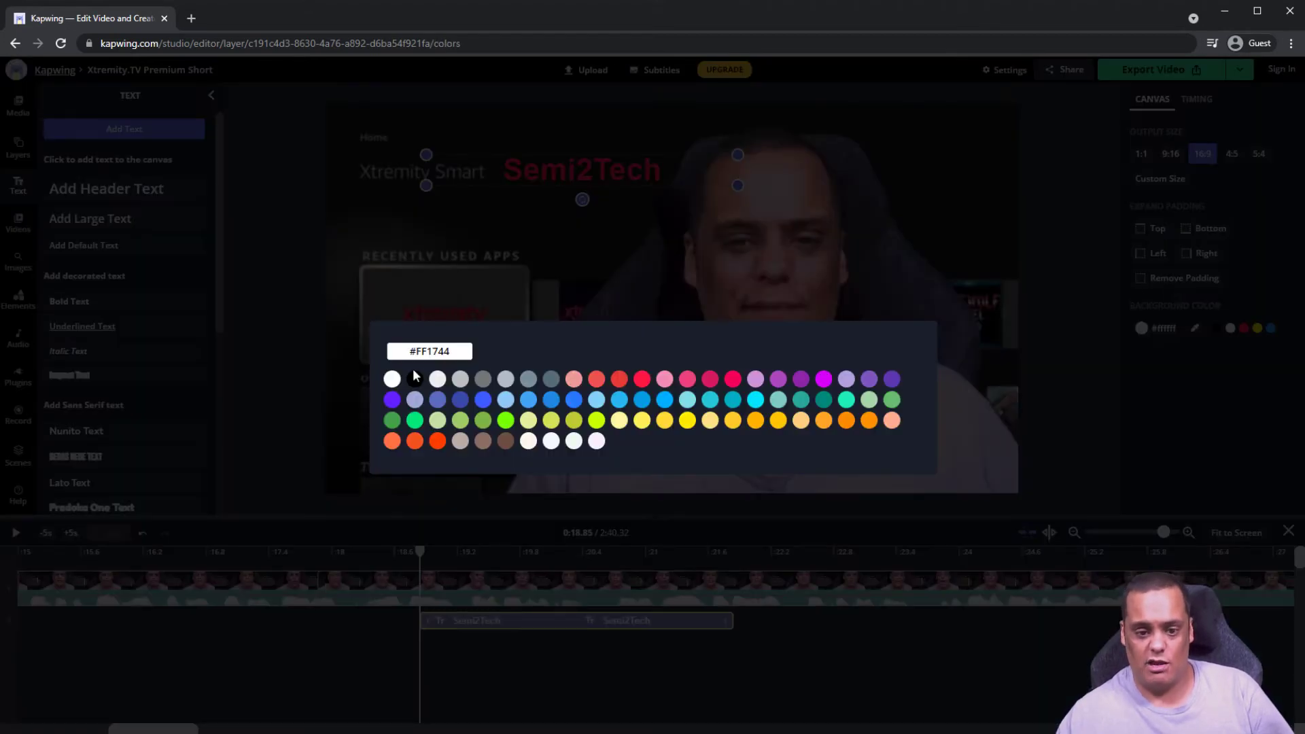
left_click(709, 378)
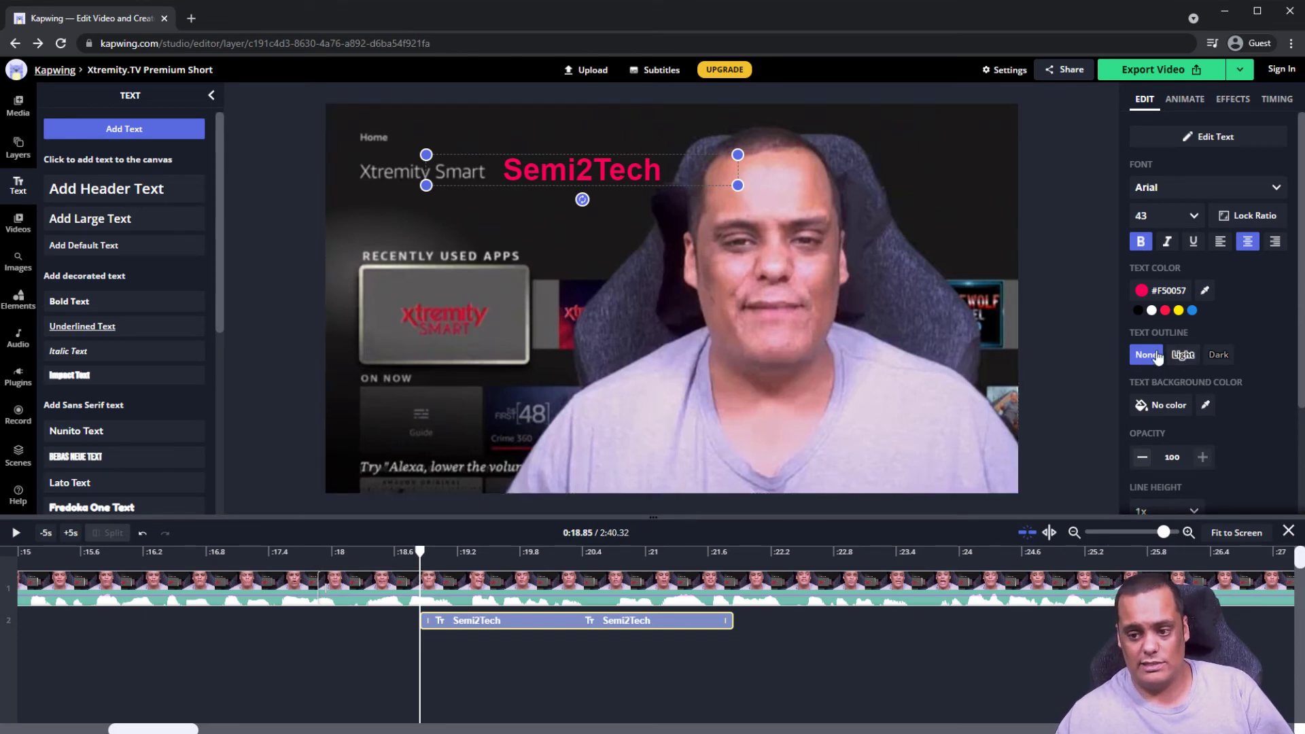
left_click(1180, 357)
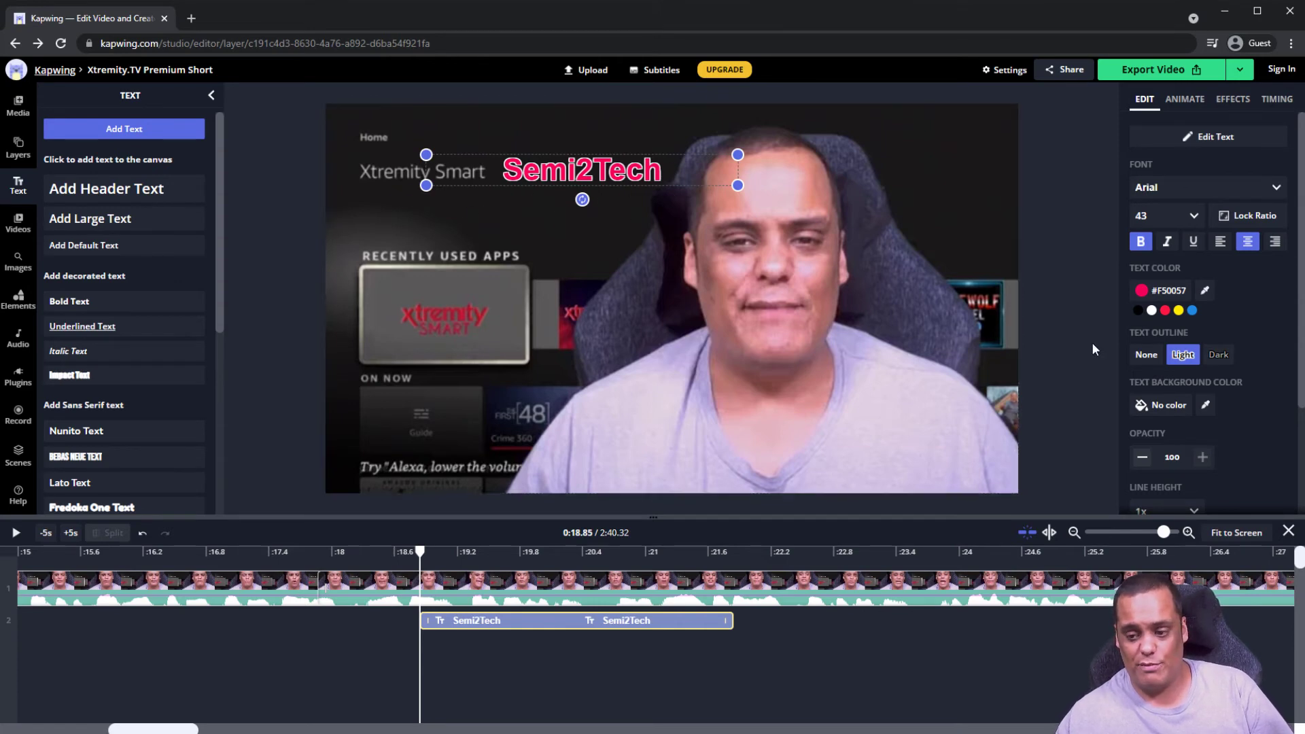
Step: Try a lower opacity on the Semi2Tech text and restore it to 100
scroll(1173, 344, "down", 3)
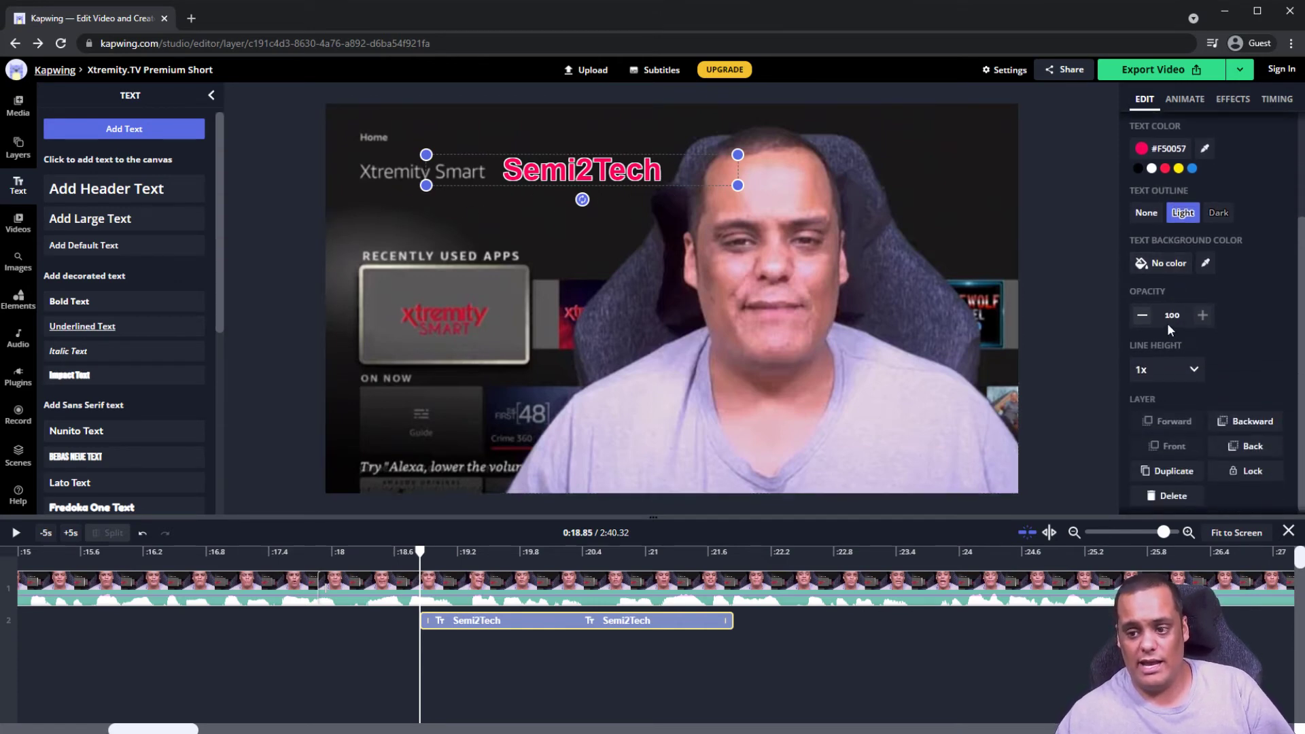
left_click(1143, 316)
left_click(1143, 315)
left_click(1143, 315)
left_click(1143, 315)
left_click(1143, 315)
left_click(1142, 316)
left_click(1142, 315)
left_click(1203, 316)
left_click(1203, 316)
left_click(1202, 316)
left_click(1202, 316)
left_click(1203, 316)
left_click(1203, 315)
left_click(1203, 315)
Step: Set the Semi2Tech text's line height to 2x and enlarge it to size 71 directly below the Xtremity Smart heading
left_click(1185, 370)
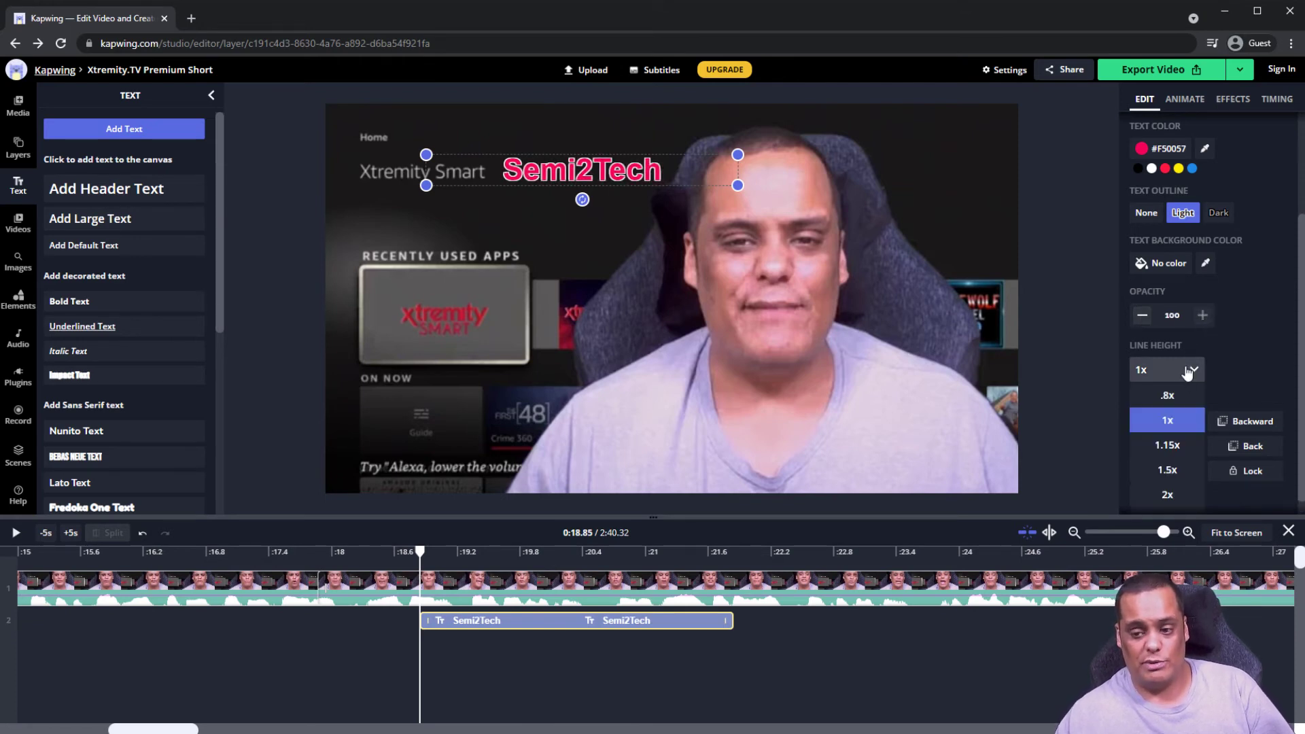
left_click(1167, 495)
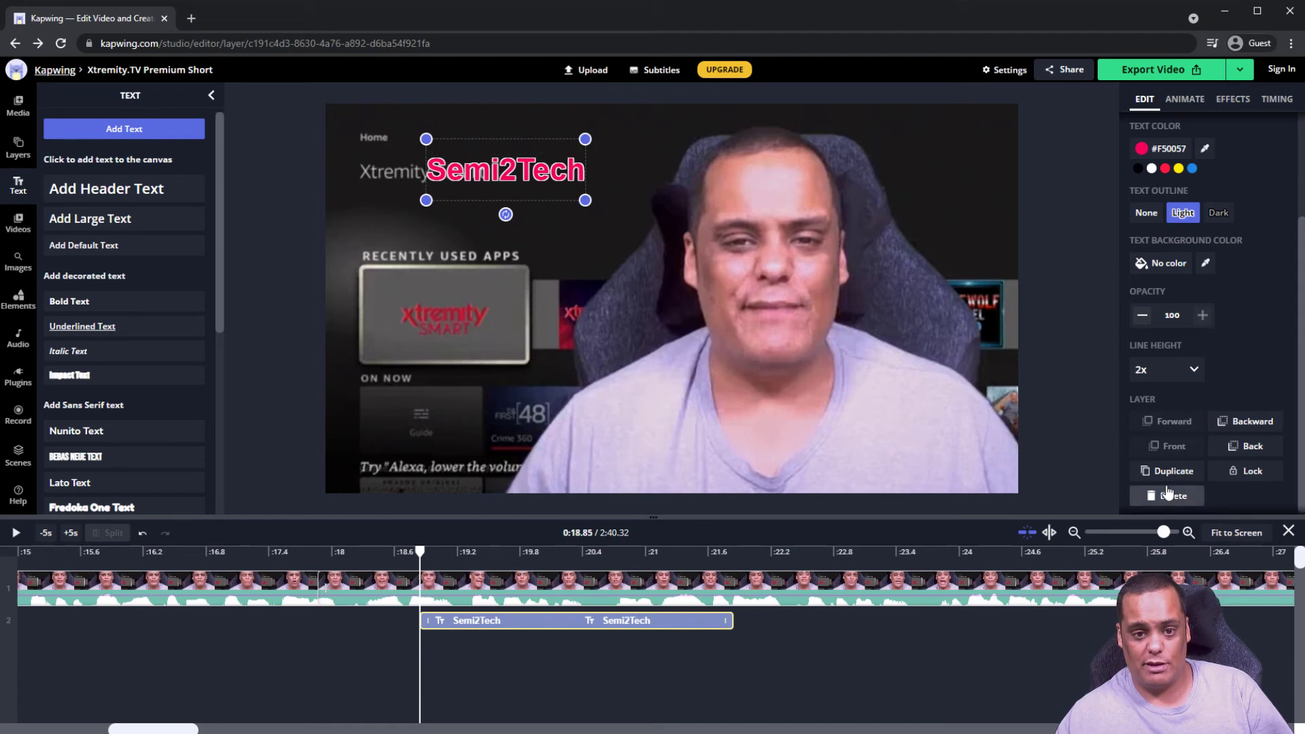
left_click_drag(584, 200, 690, 299)
scroll(1176, 367, "down", 1)
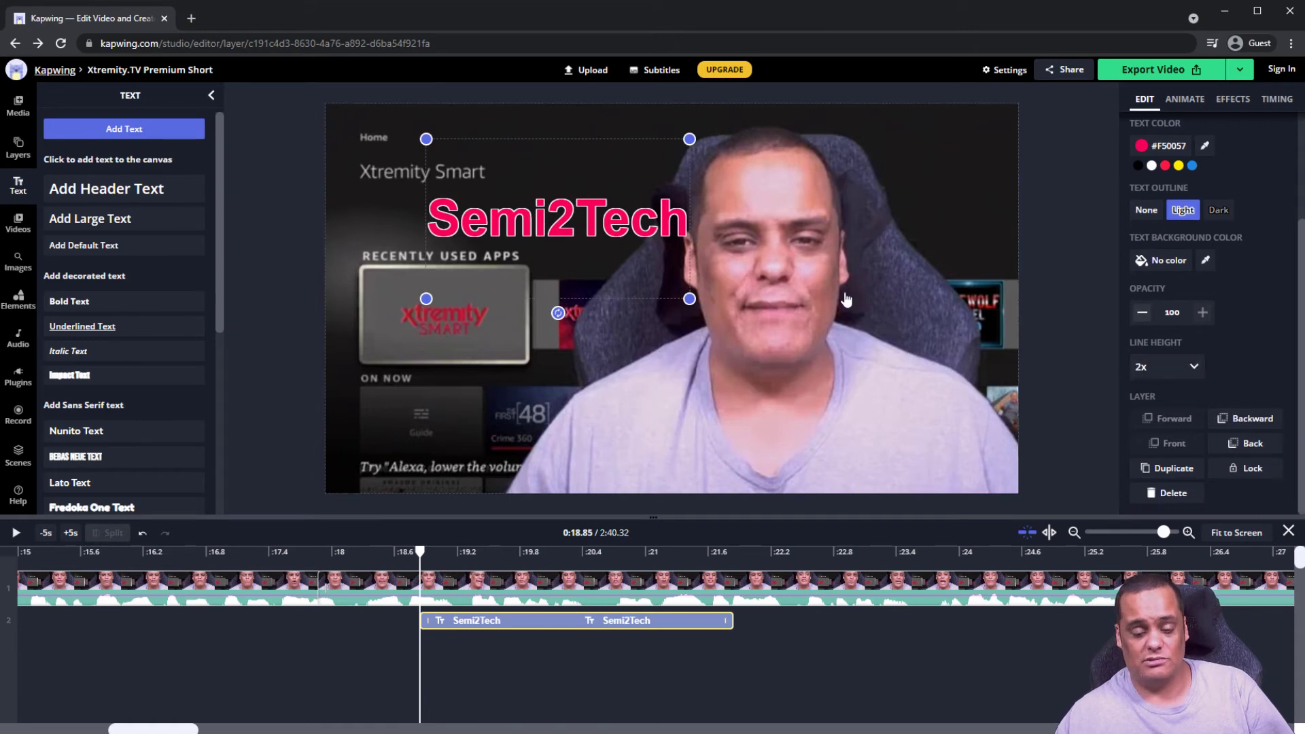
left_click_drag(564, 225, 482, 219)
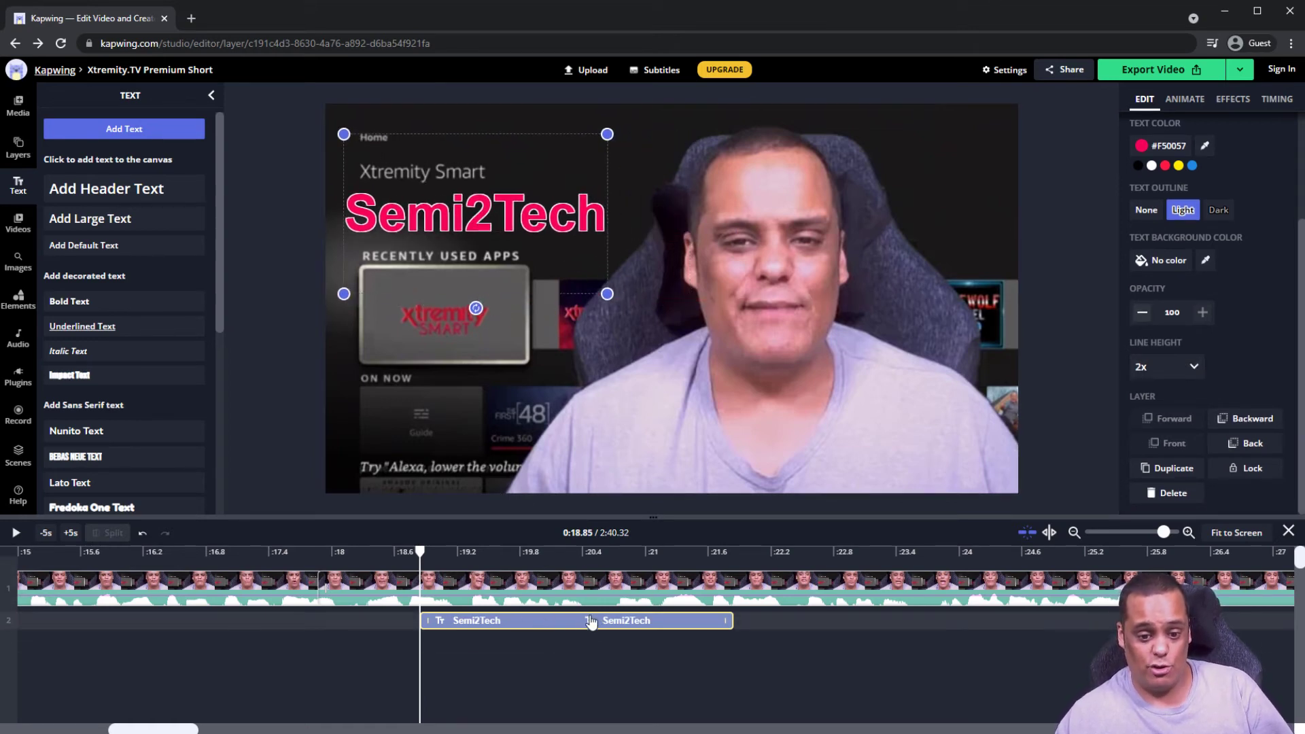
Step: Retime the Semi2Tech text layer to run from 0:18.91 to about 0:20.5, and play it back
left_click_drag(590, 623, 651, 616)
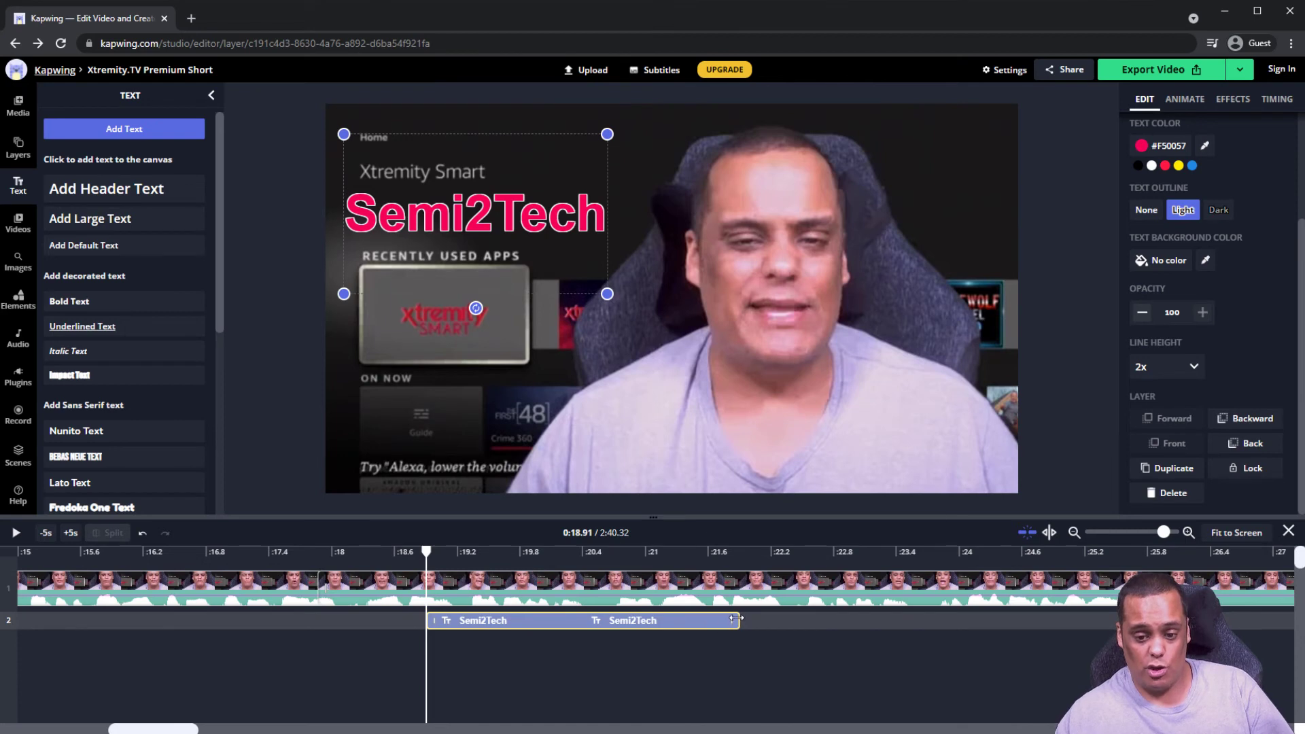
left_click_drag(735, 618, 590, 621)
key("space")
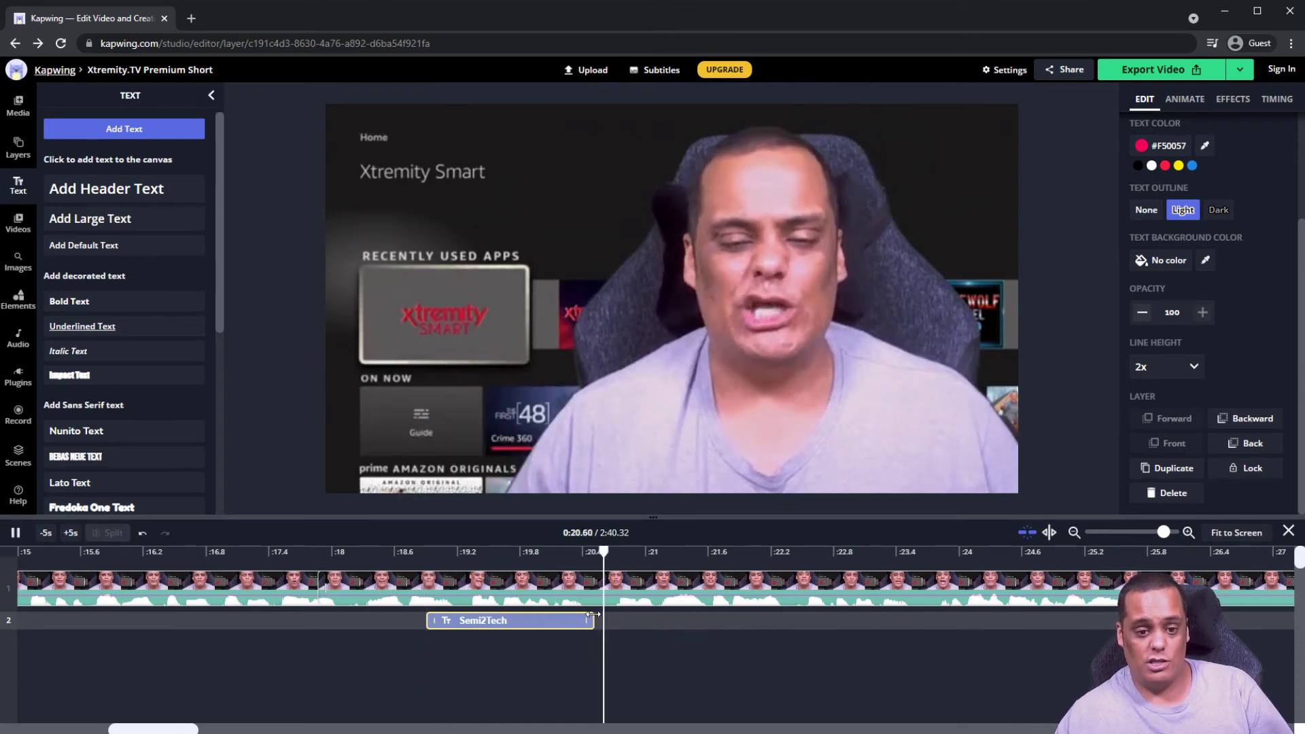
left_click(408, 554)
key("space")
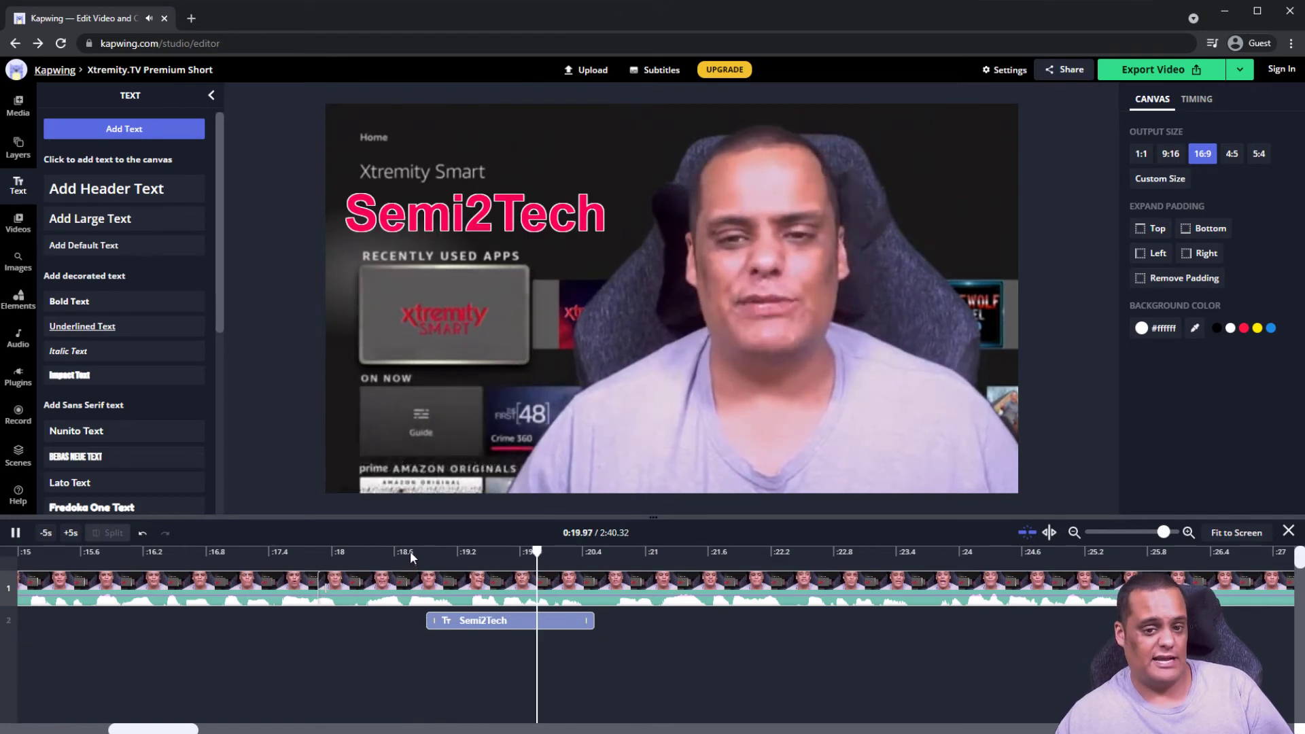
key("space")
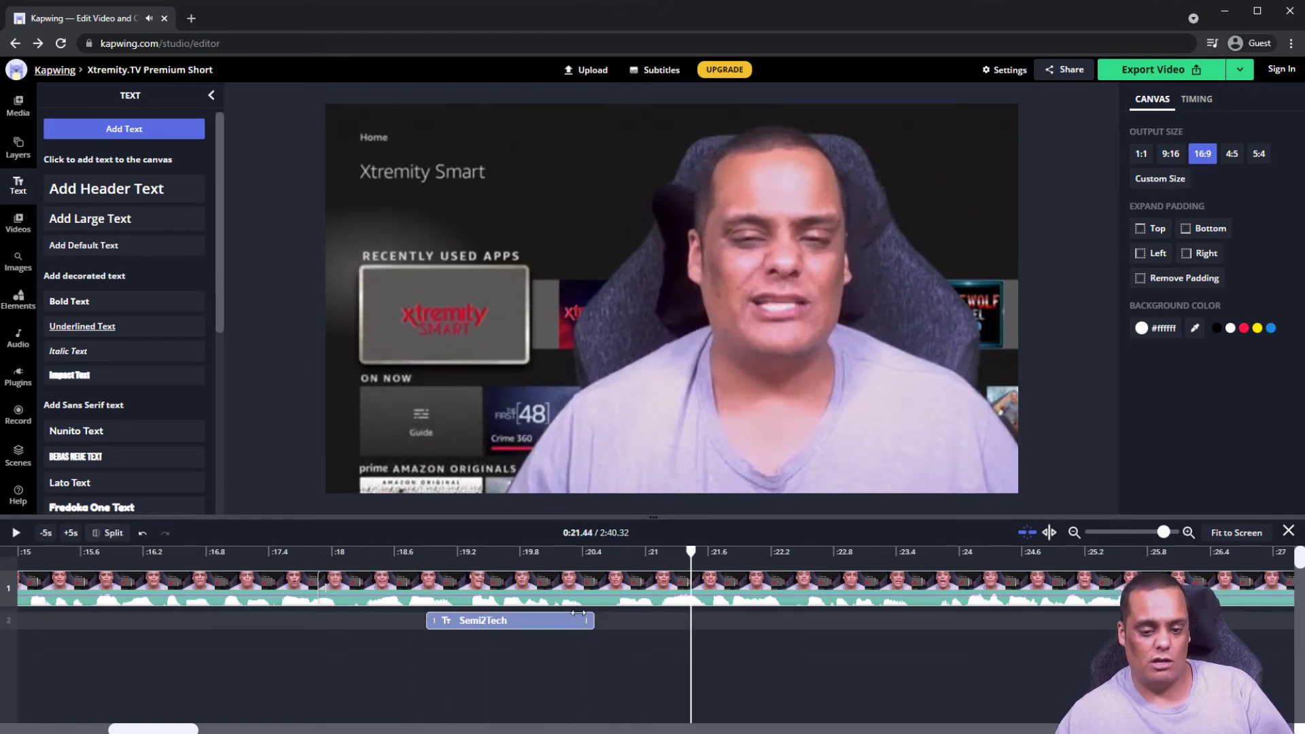
Step: Extend the end of the Semi2Tech text layer to 0:24.45 and preview its longer display
left_click_drag(585, 619, 1004, 620)
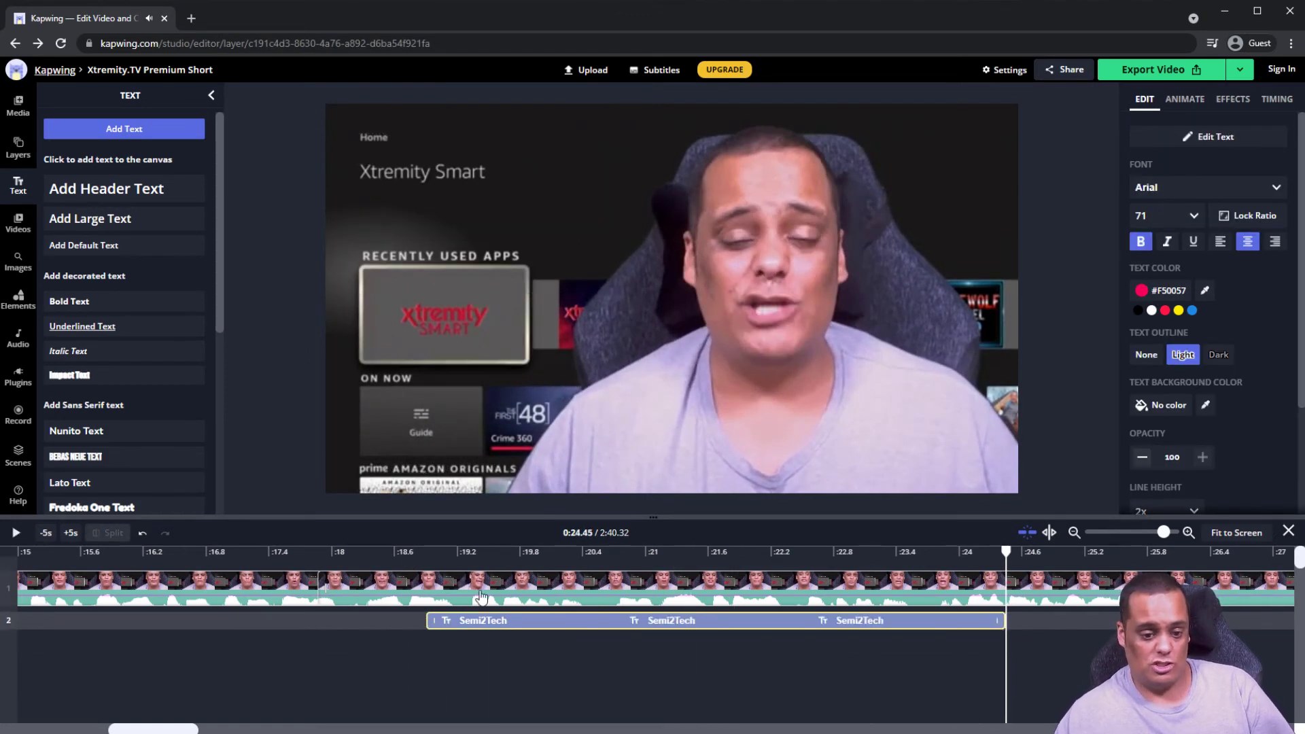
left_click(416, 552)
key("space")
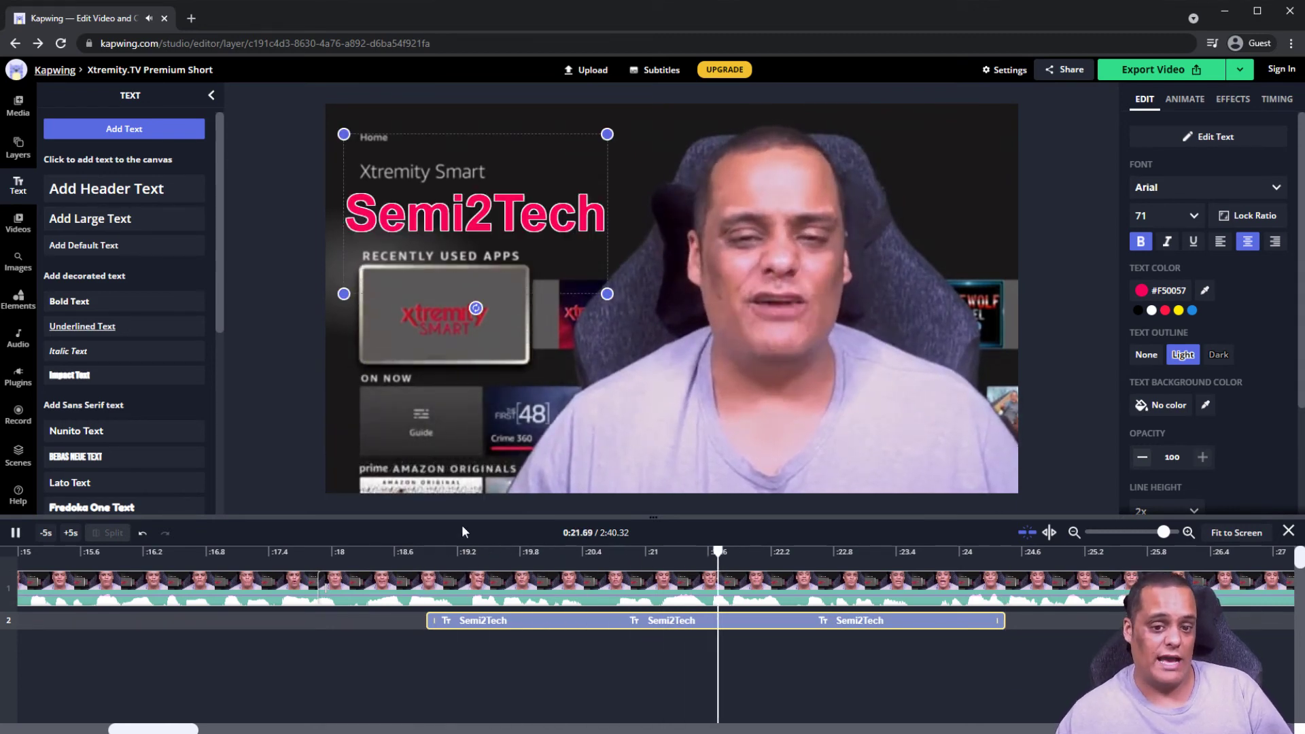
key("space")
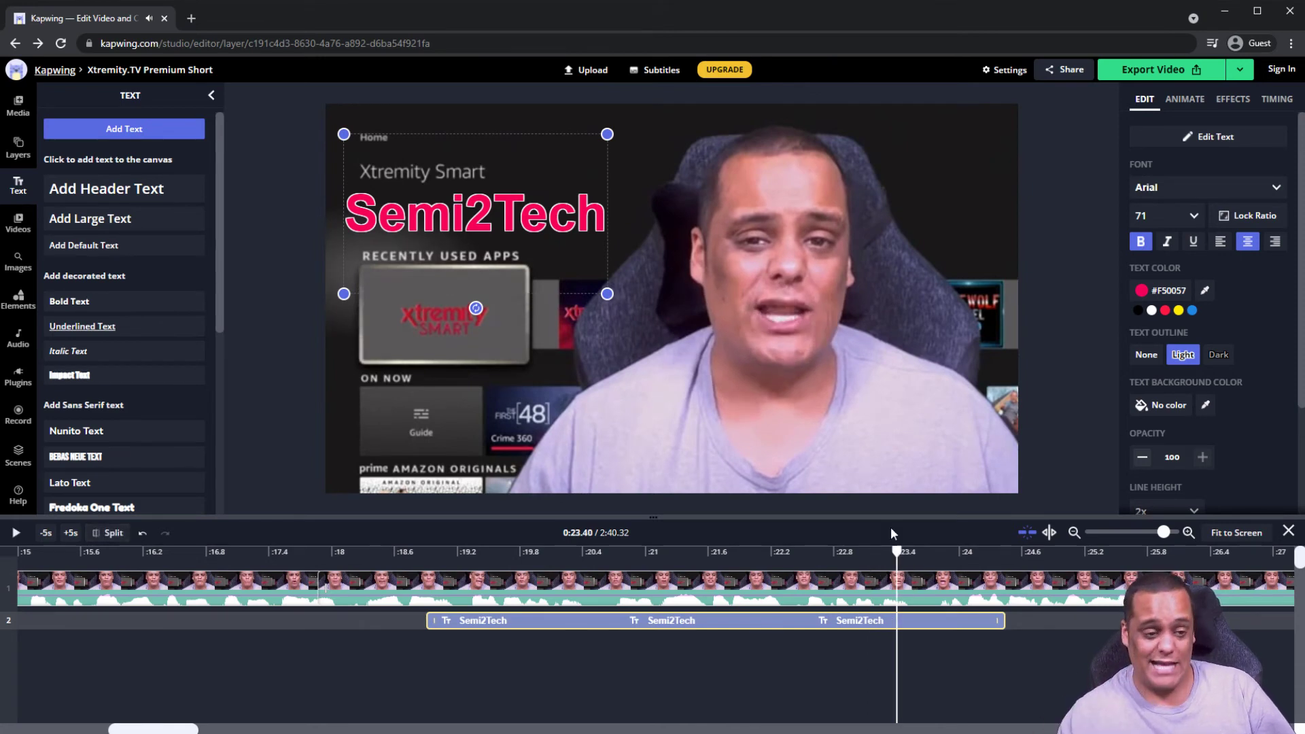
Step: Browse the preset categories of the free stock video library
left_click(18, 222)
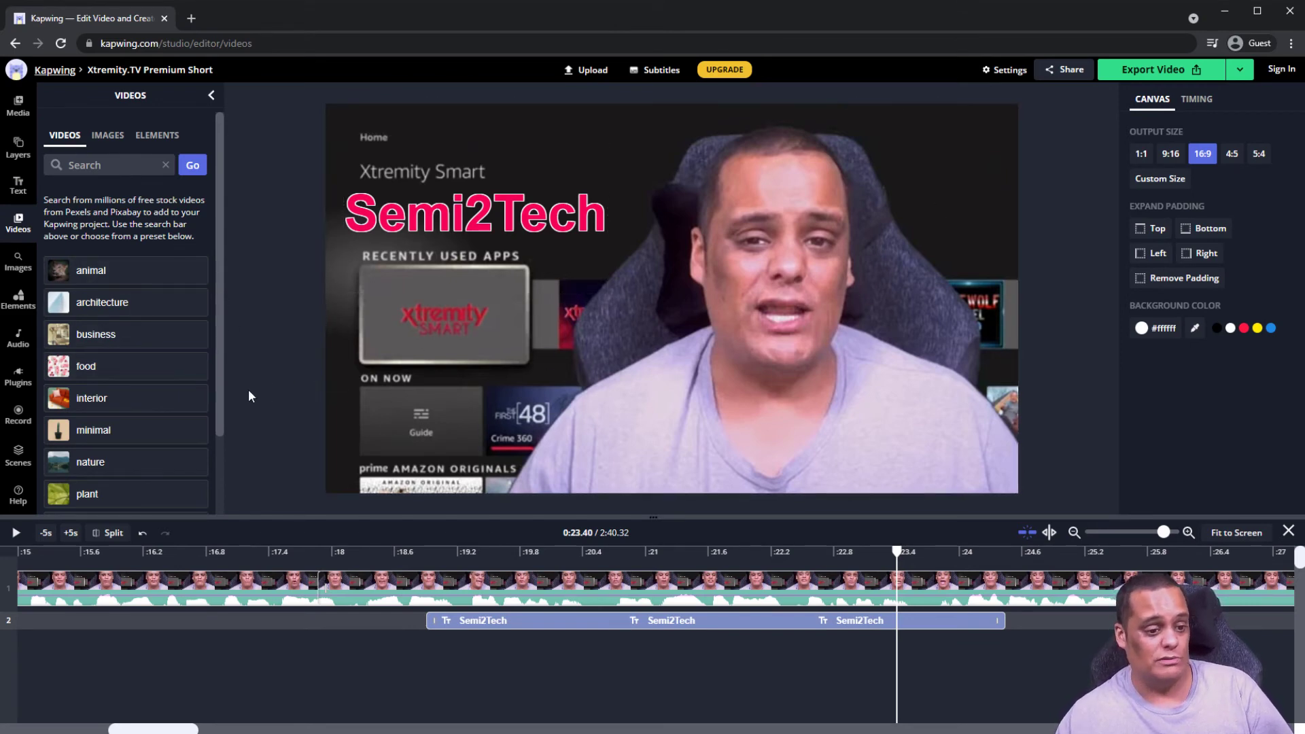
scroll(123, 414, "down", 1)
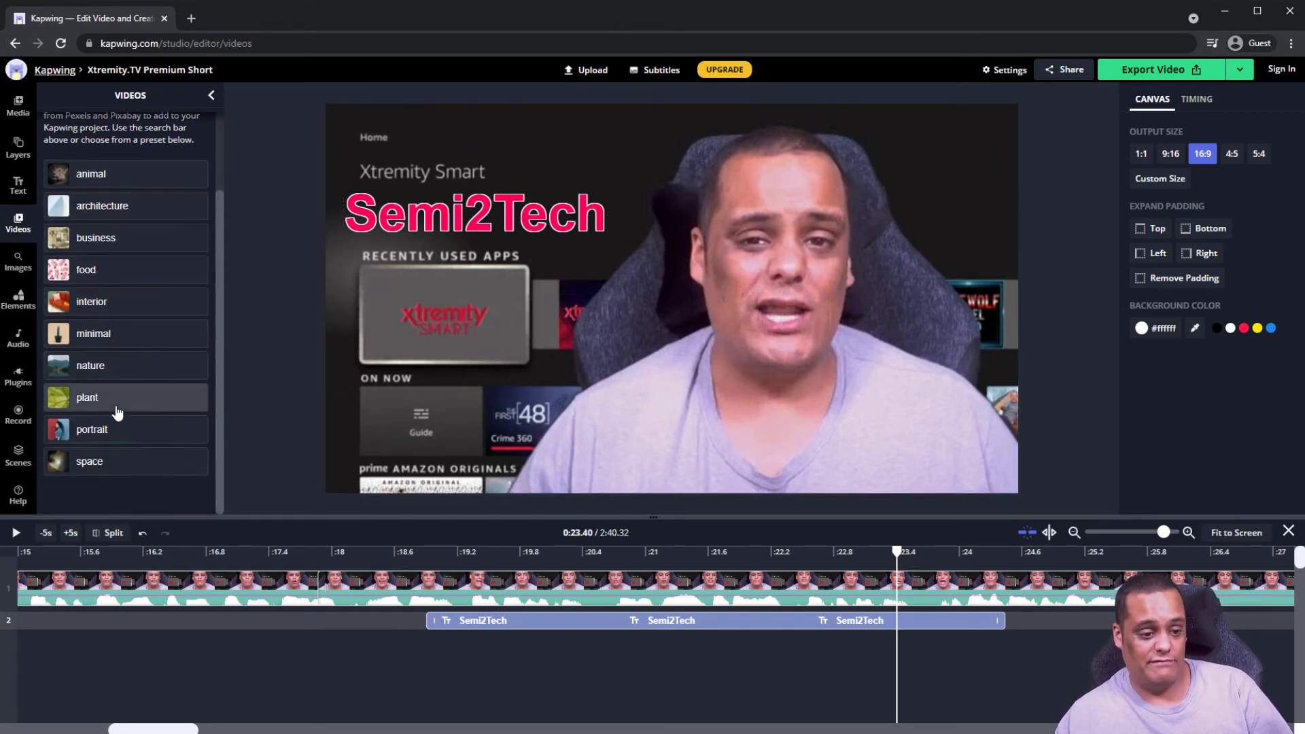
Step: Look through the stock image categories and the elements library, from shapes and emojis down to the Twinkle effects
scroll(118, 412, "up", 1)
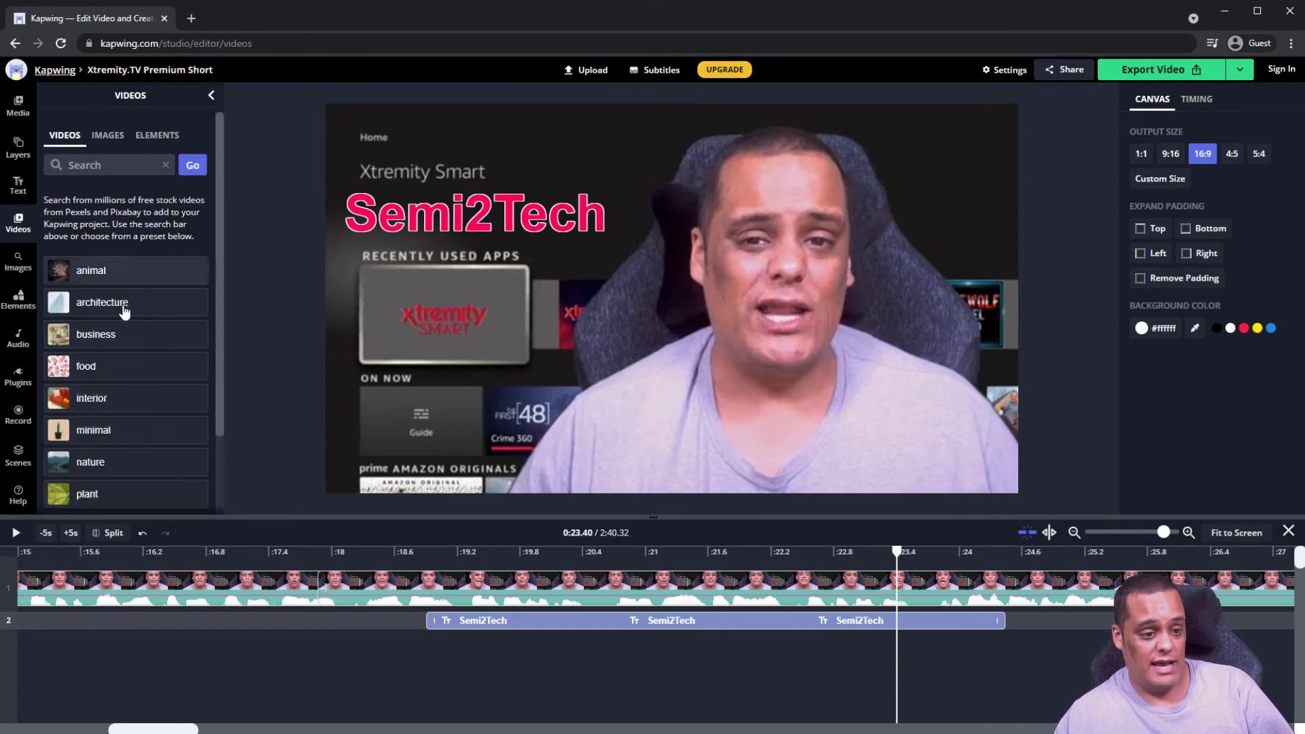
left_click(14, 265)
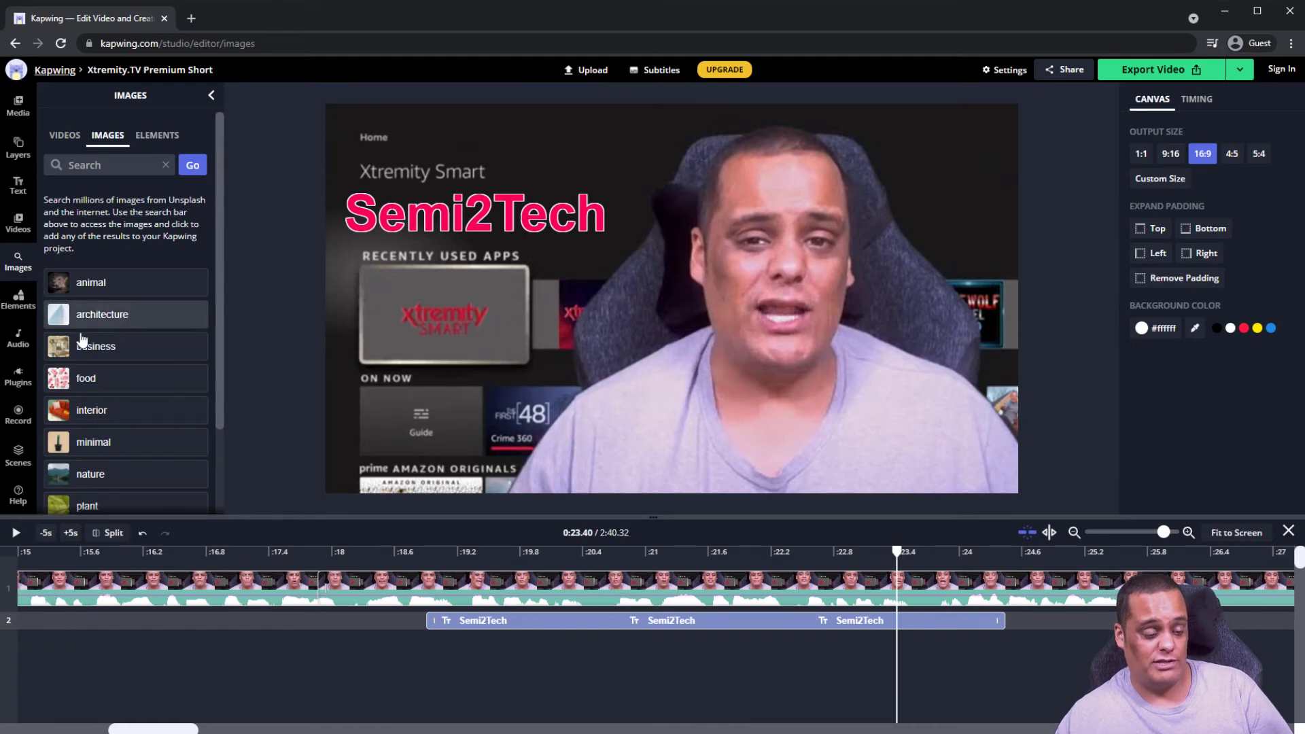
left_click(19, 304)
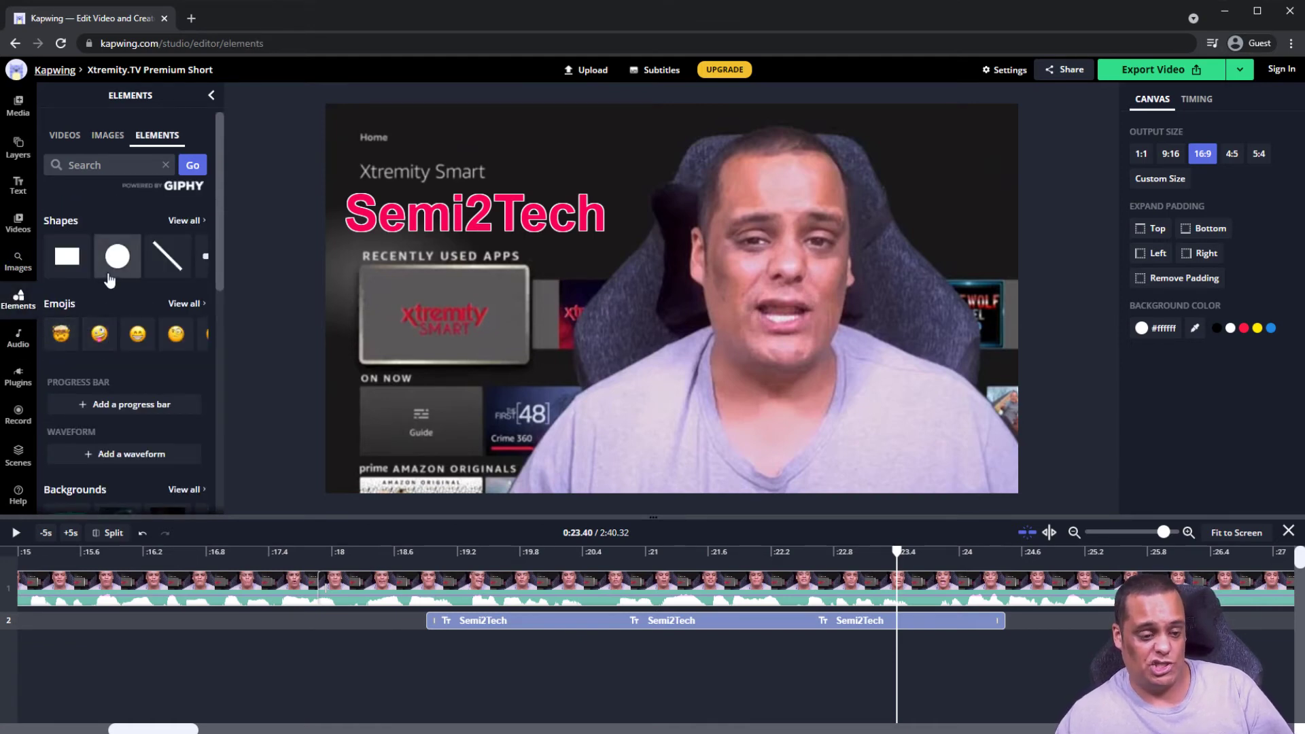
scroll(105, 281, "down", 2)
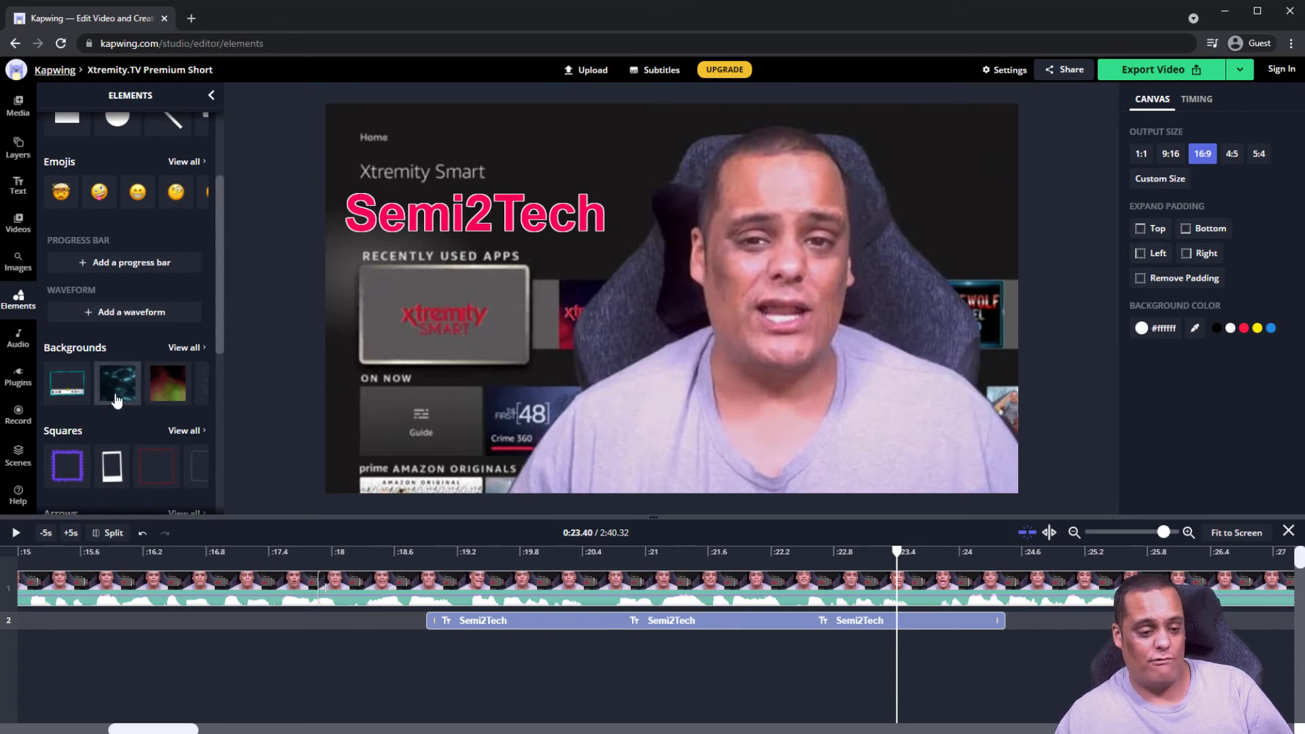
scroll(109, 408, "down", 3)
scroll(132, 394, "down", 2)
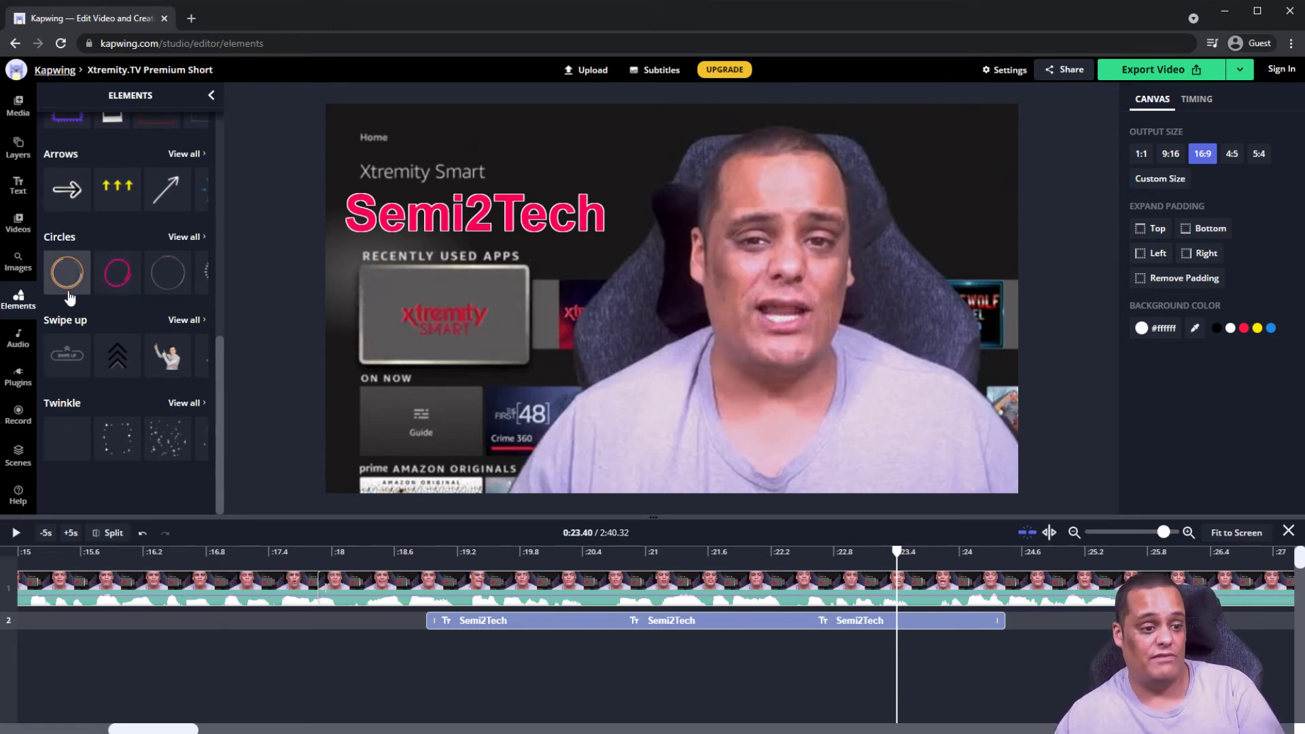
Step: Browse the free music tracks and category filters in the audio library
left_click(18, 336)
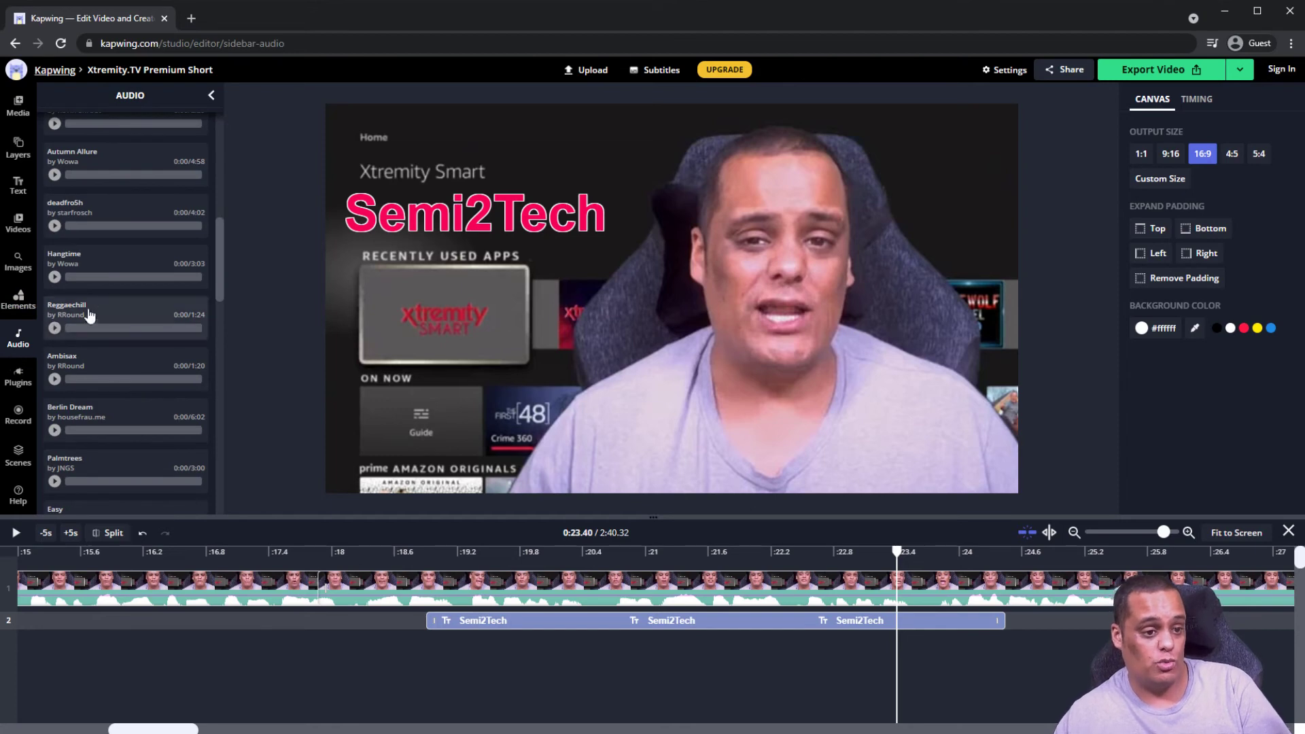
scroll(136, 348, "up", 5)
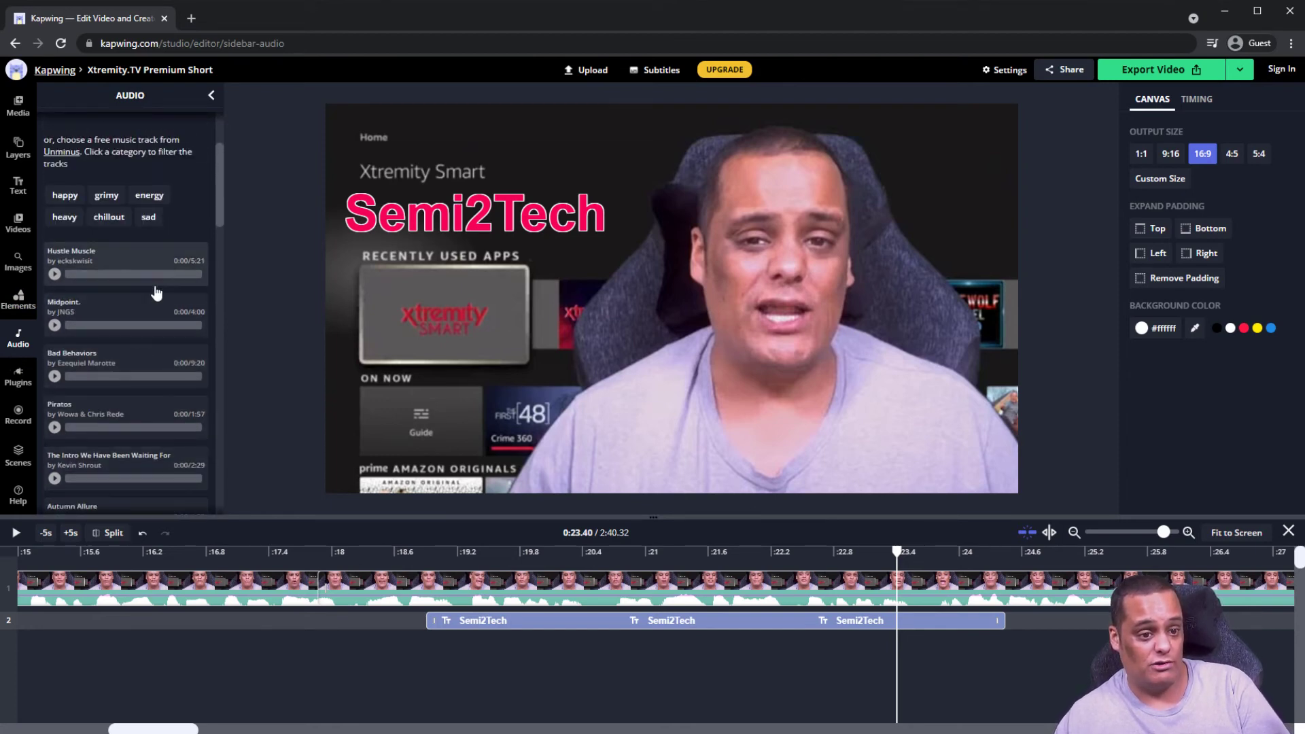
scroll(119, 353, "down", 4)
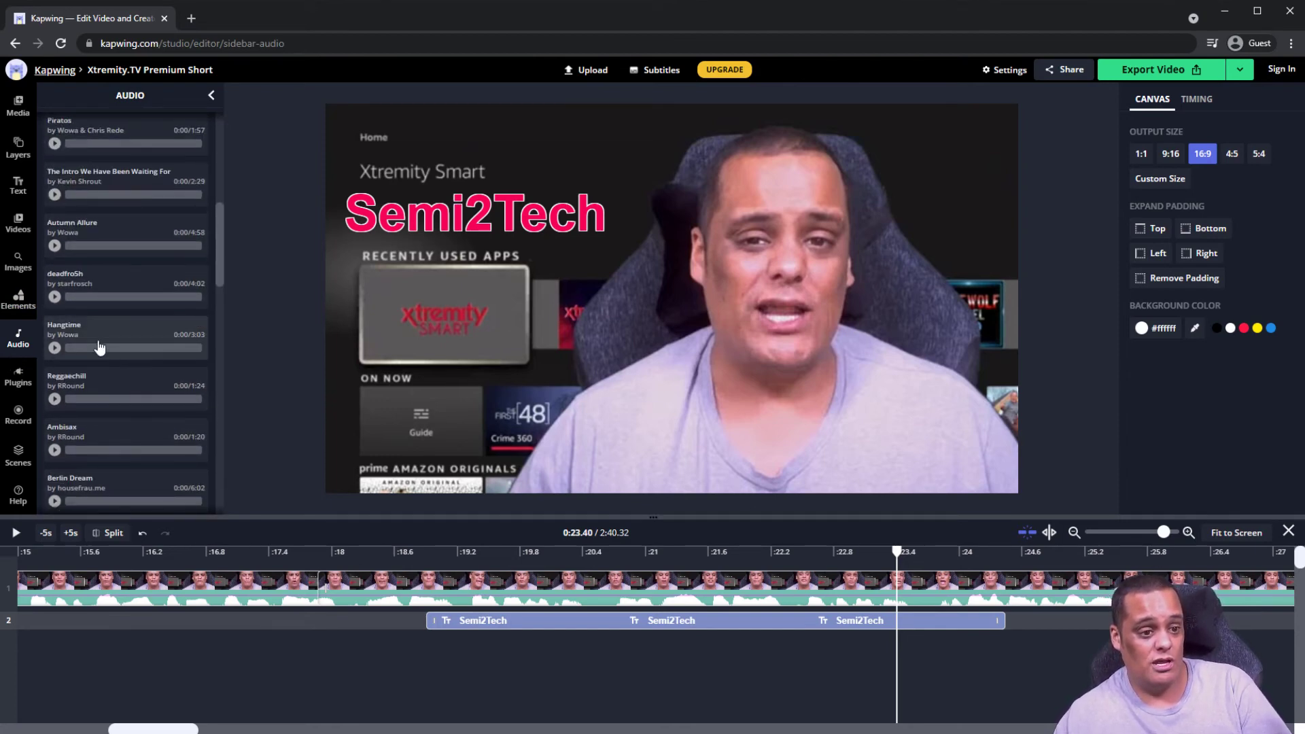
Step: Review the available plugins and the project's scene options
left_click(22, 385)
scroll(129, 401, "up", 5)
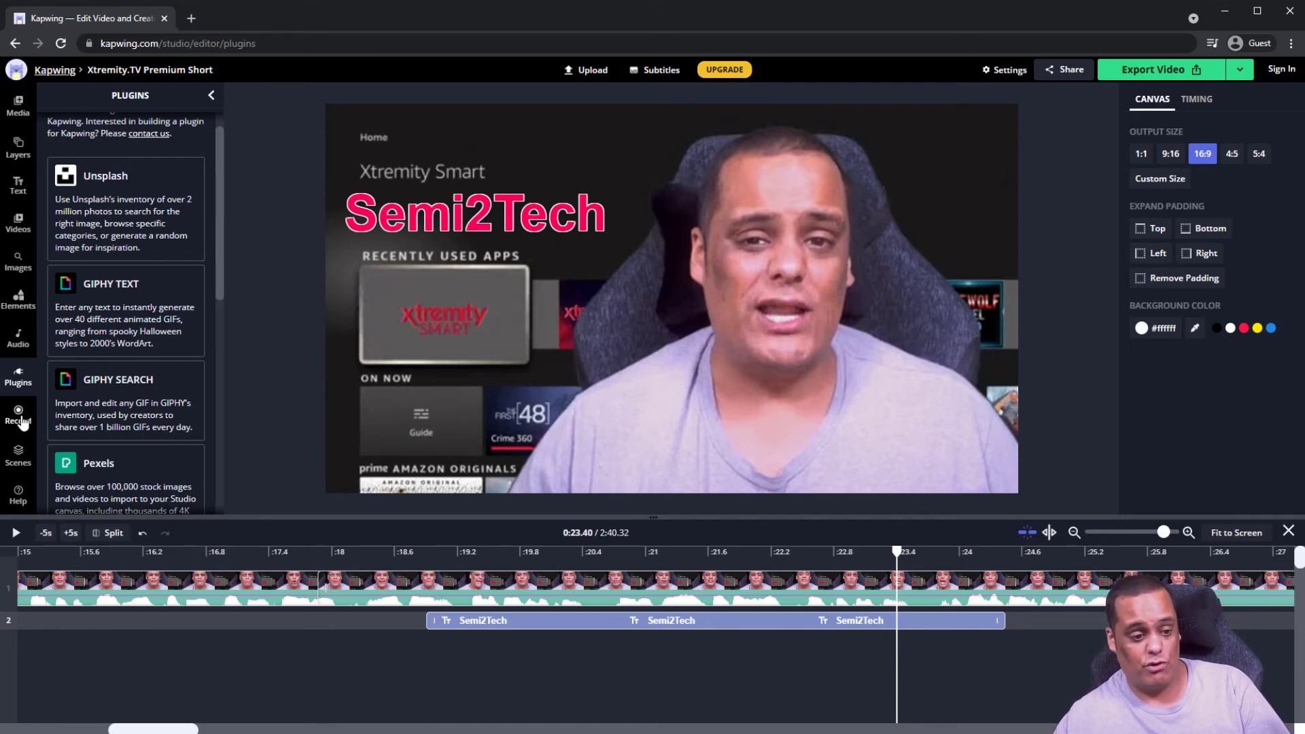
left_click(18, 454)
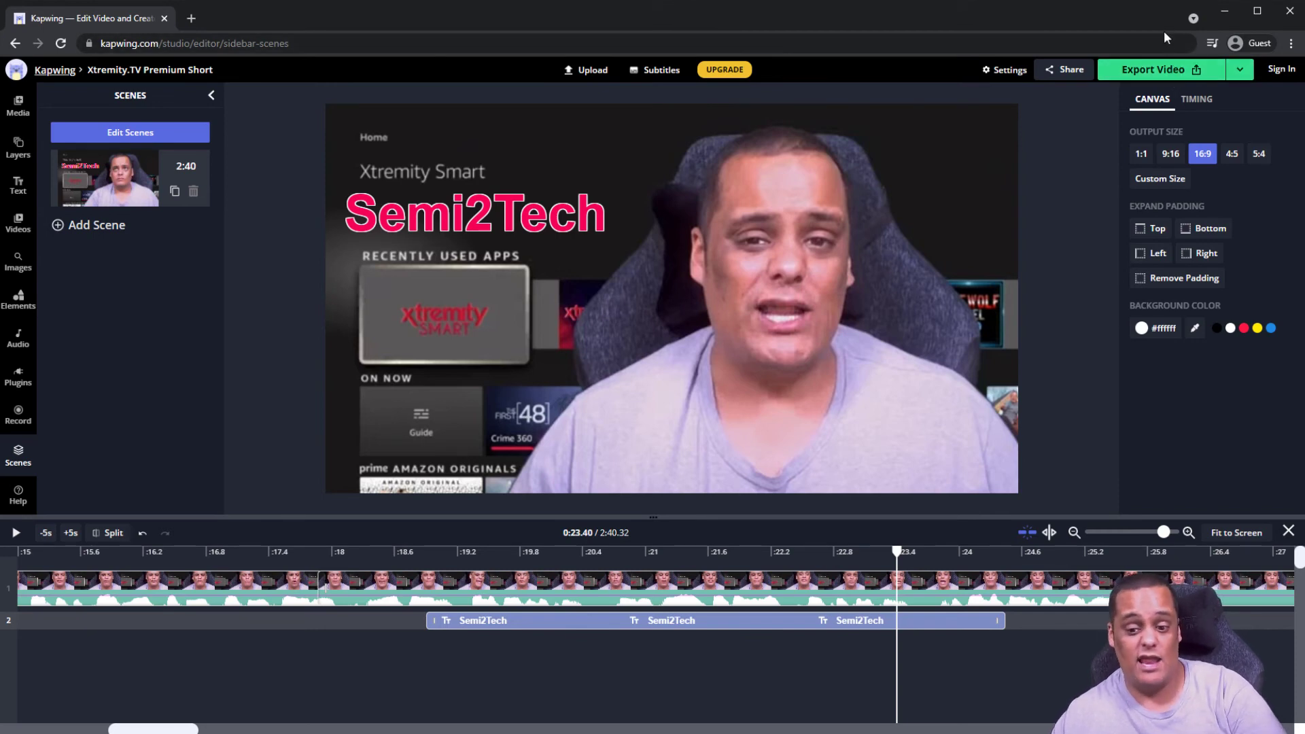
Step: Export the Xtremity.TV Premium Short video and check the sign-in options for removing the watermark without signing in
left_click(1171, 68)
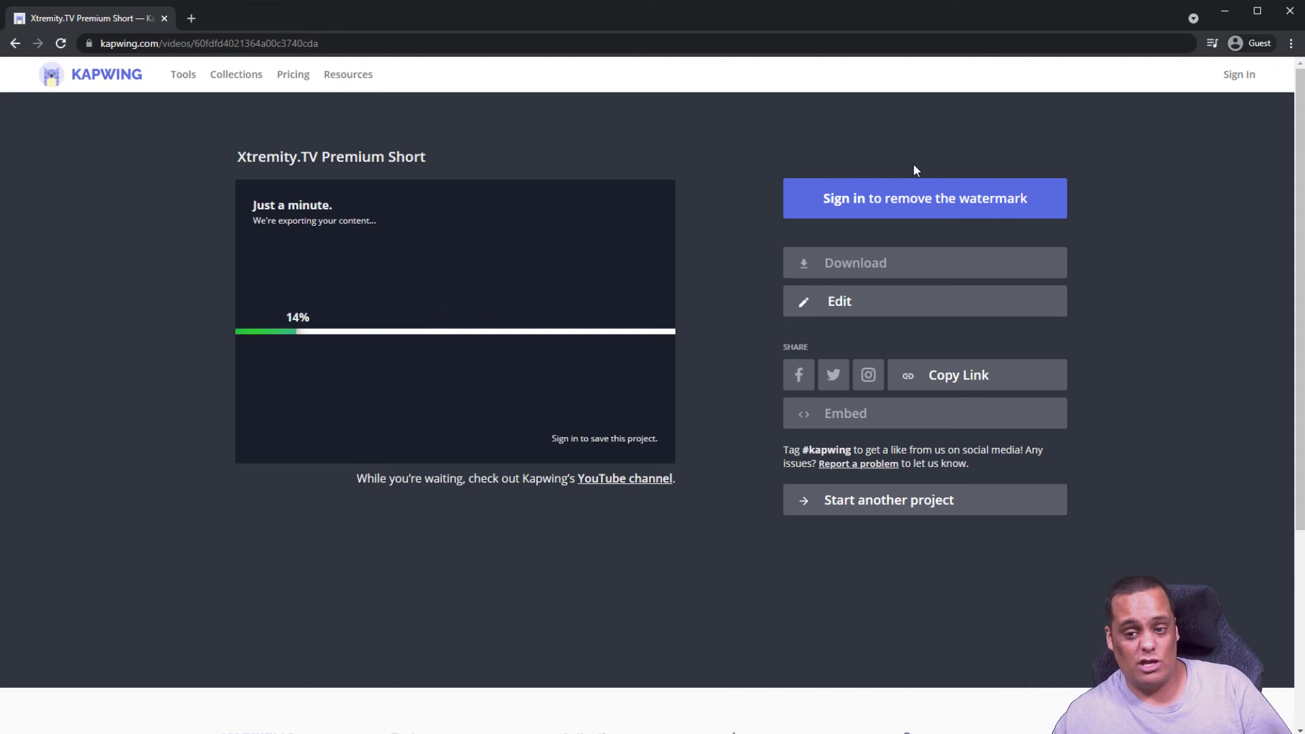
left_click(938, 199)
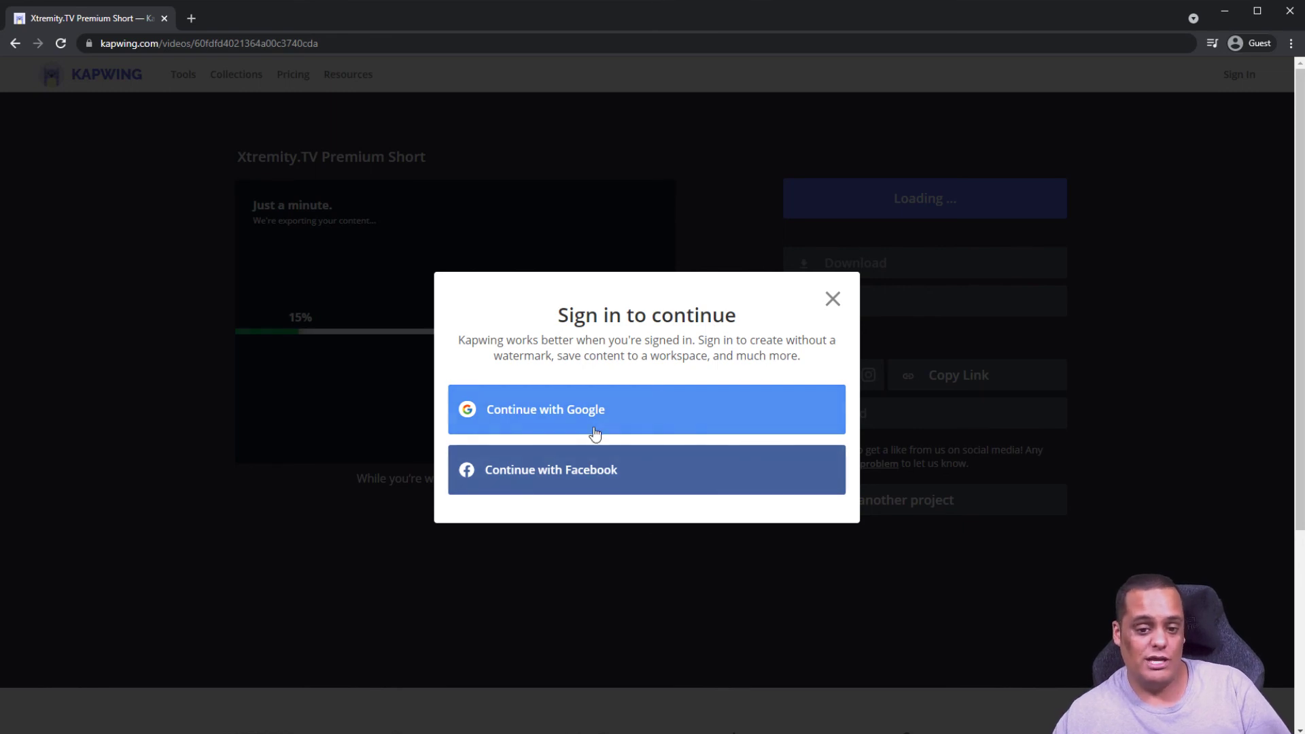
left_click(834, 301)
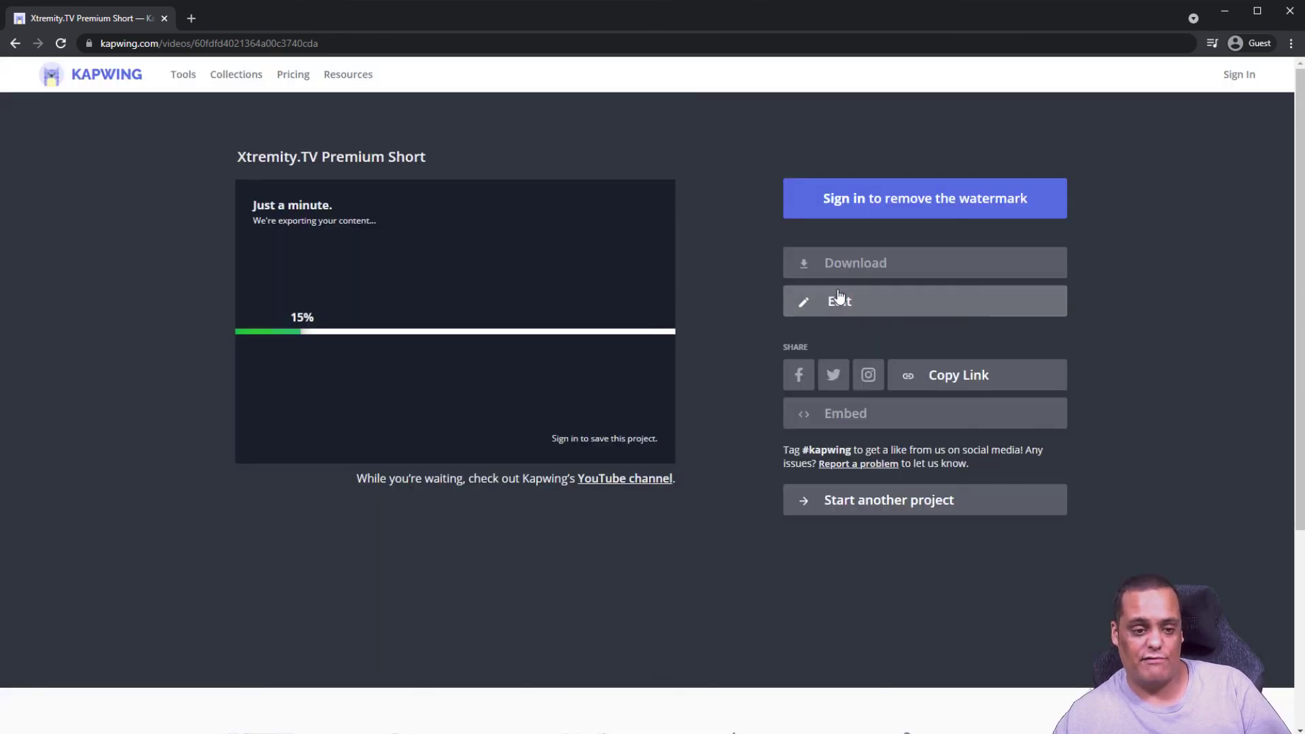